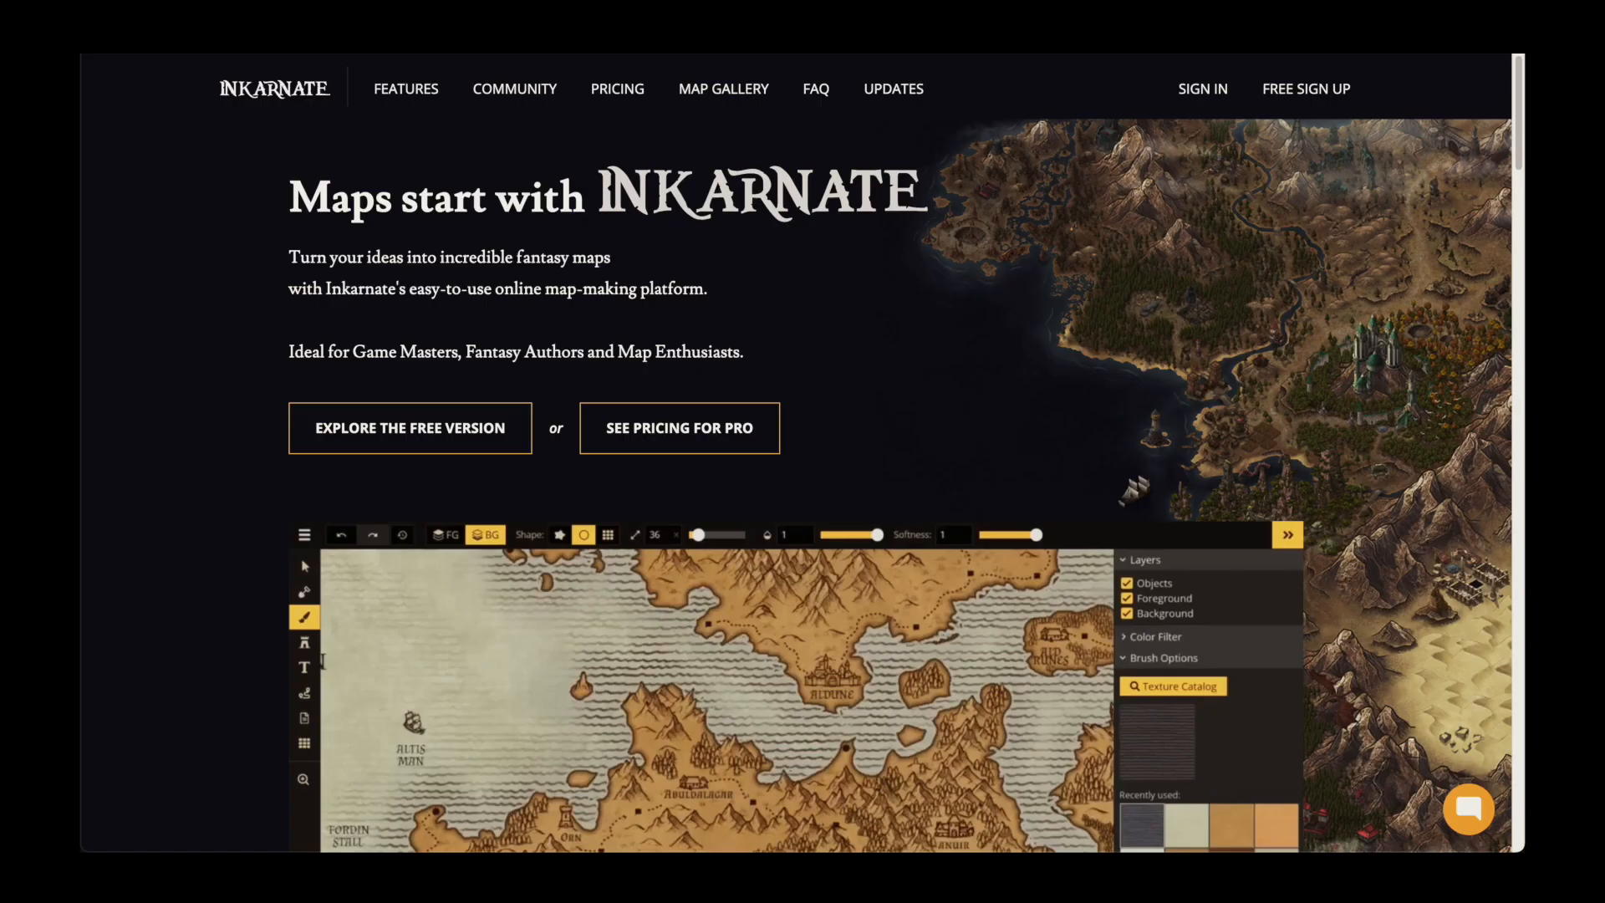
Step: Open the free sign-up and create a new landscape map in the Fantasy World: Free style at Medium (2K) resolution
click(1306, 89)
click(264, 303)
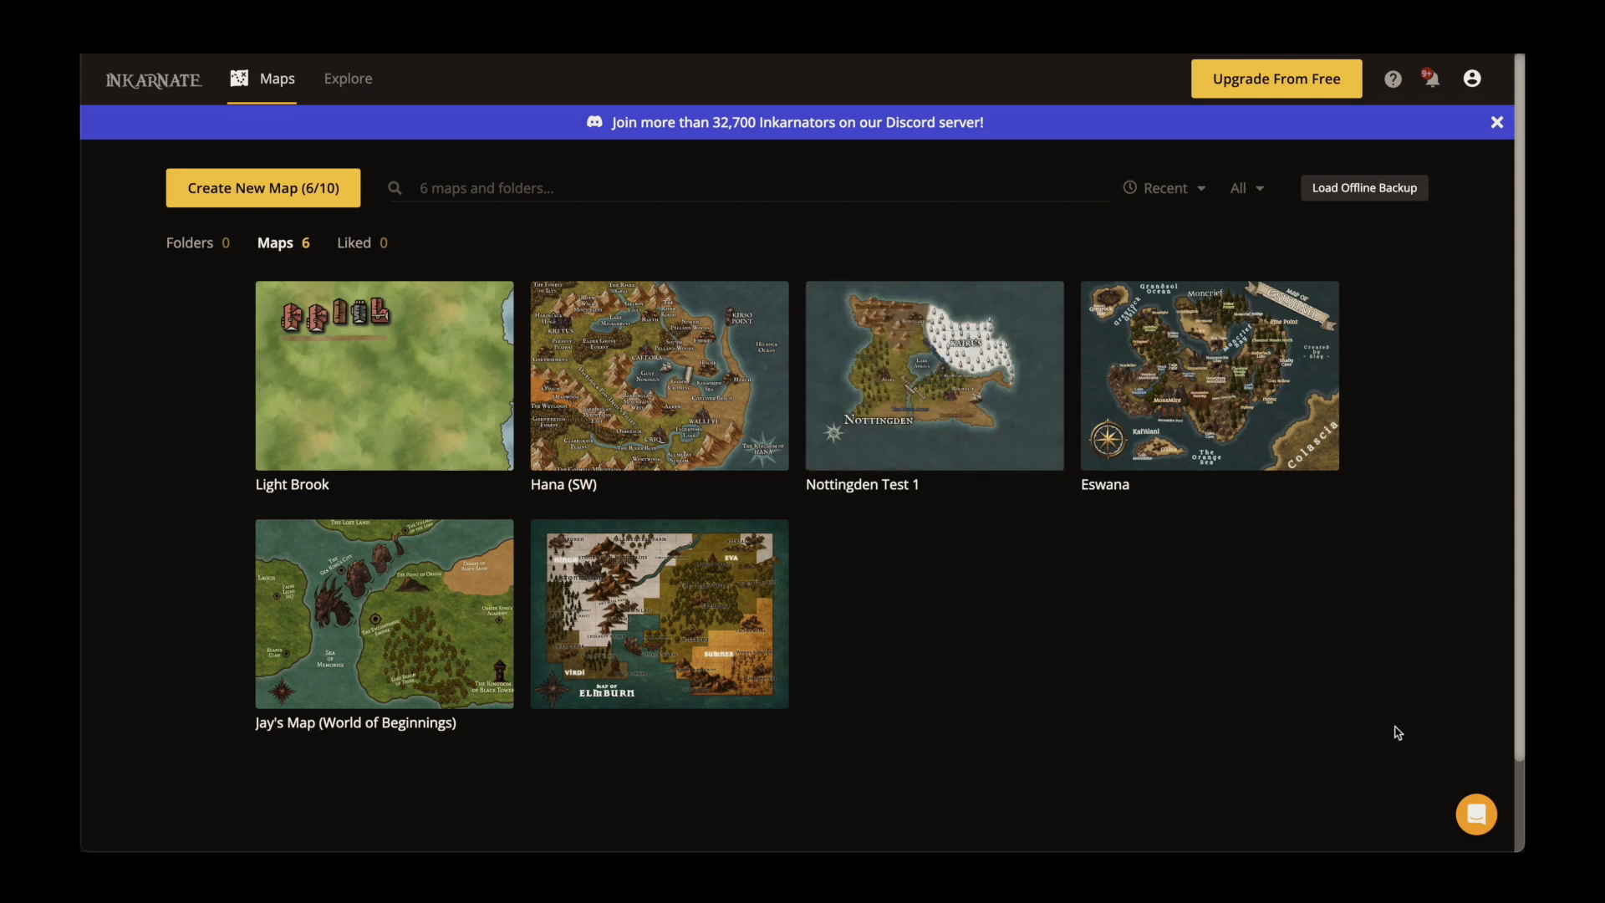
click(289, 197)
drag(676, 328, 669, 619)
click(577, 494)
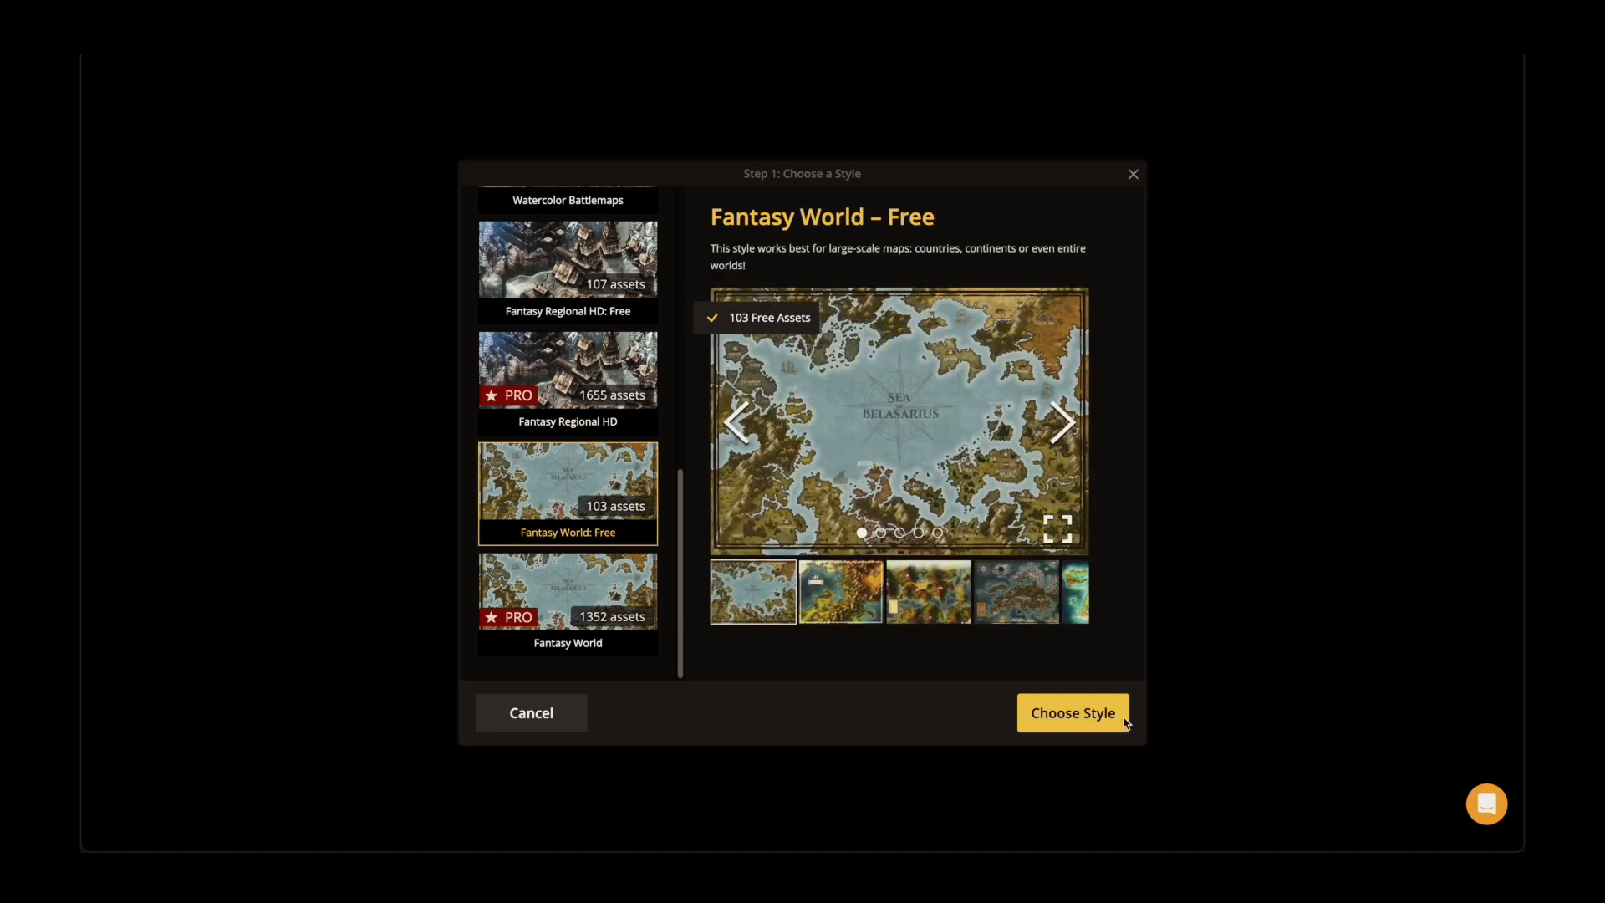
click(1087, 719)
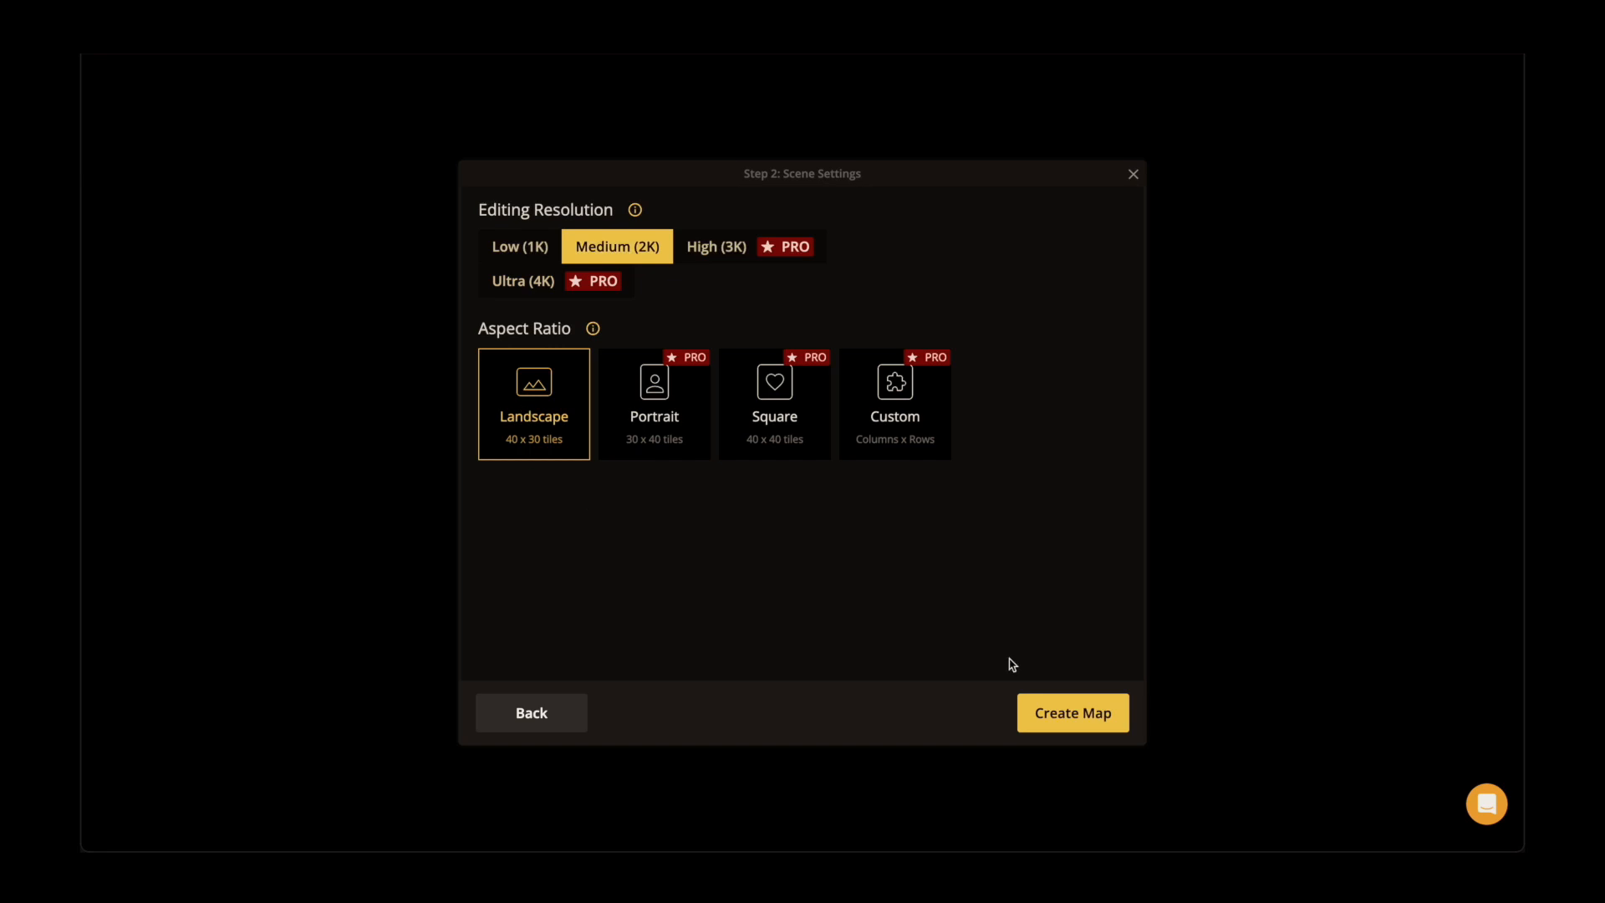
click(1097, 724)
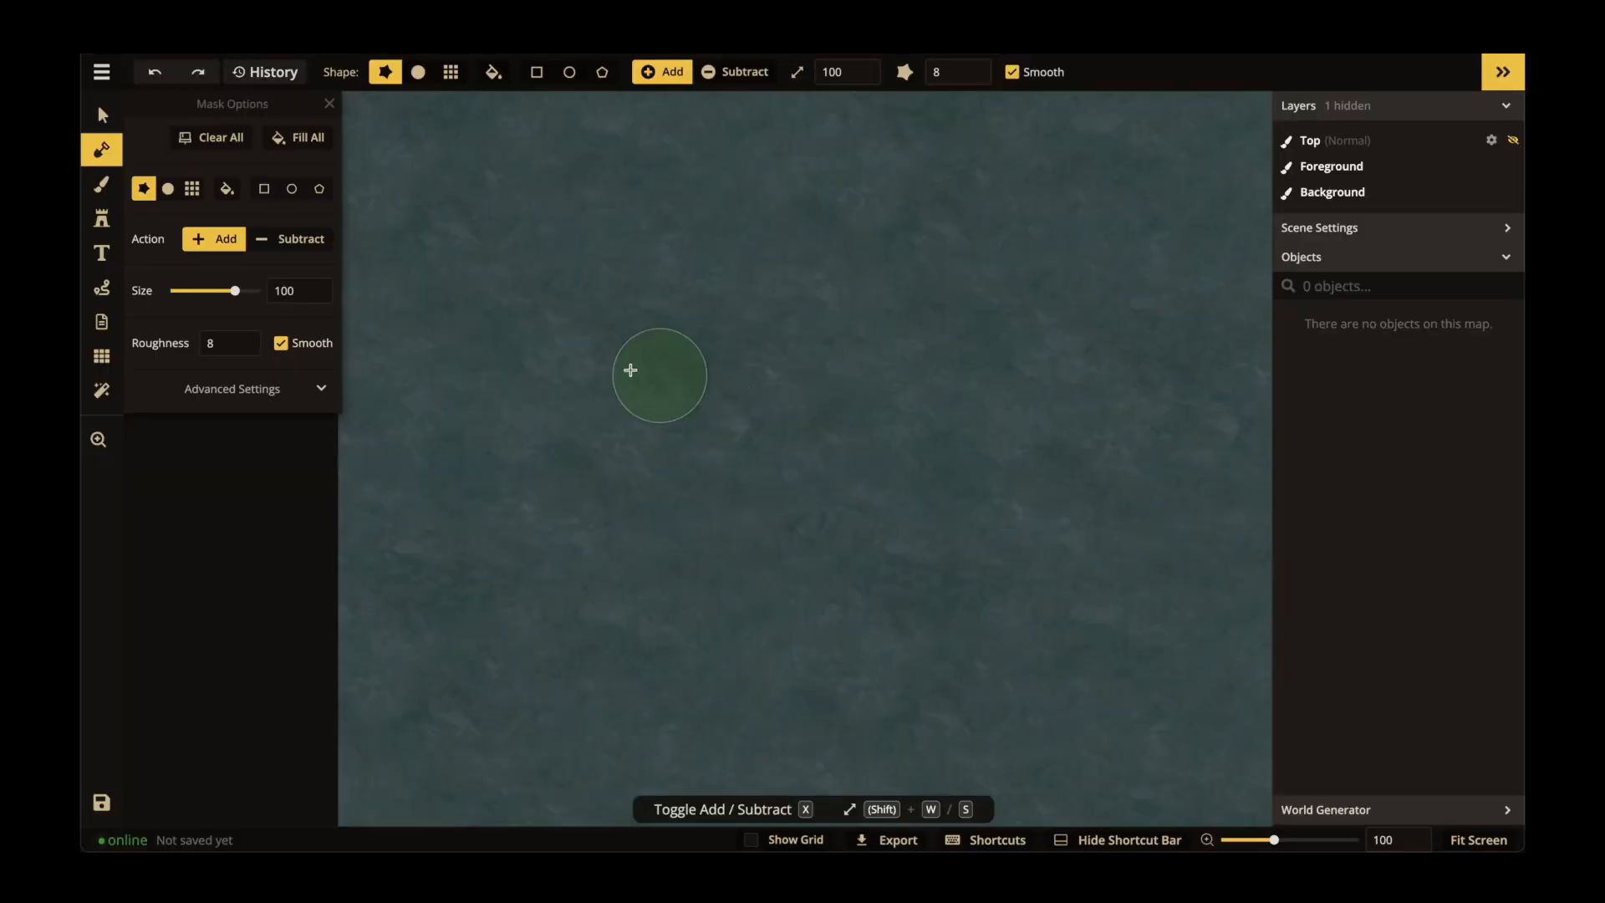
Step: Paint a large landmass in the middle of the map and carve bays out of its coastline with a smaller subtract brush
mouse_move(630, 368)
mouse_down()
mouse_move(580, 390)
mouse_move(828, 594)
mouse_move(526, 340)
mouse_move(580, 473)
mouse_up()
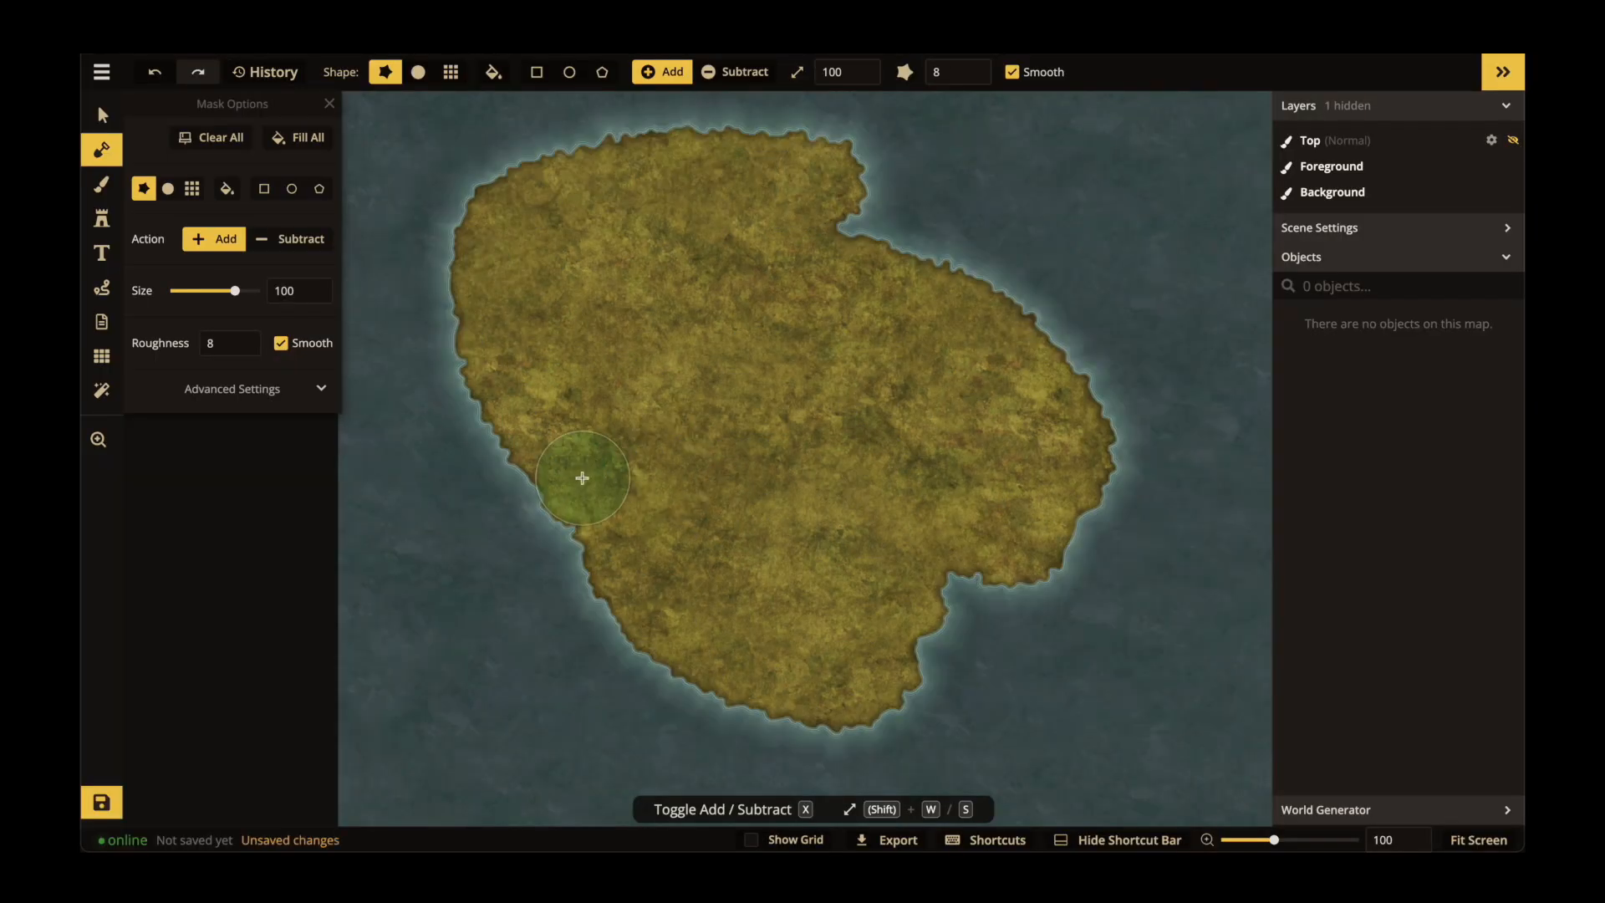
key(x)
key(shift+s)
key(shift+s)
key(shift+s)
key(shift+s)
key(shift+s)
key(shift+s)
key(shift+s)
mouse_move(536, 331)
mouse_down()
mouse_move(520, 384)
mouse_move(494, 393)
mouse_up()
mouse_move(853, 727)
mouse_down()
mouse_move(838, 569)
mouse_move(900, 726)
mouse_move(828, 615)
mouse_up()
drag(867, 556, 1153, 540)
drag(775, 327, 764, 377)
Step: Narrow the subtract mask brush down to size 2 and carve winding rivers through the landmass
click(215, 239)
click(296, 243)
drag(205, 291, 179, 291)
drag(708, 371, 628, 535)
drag(179, 291, 175, 290)
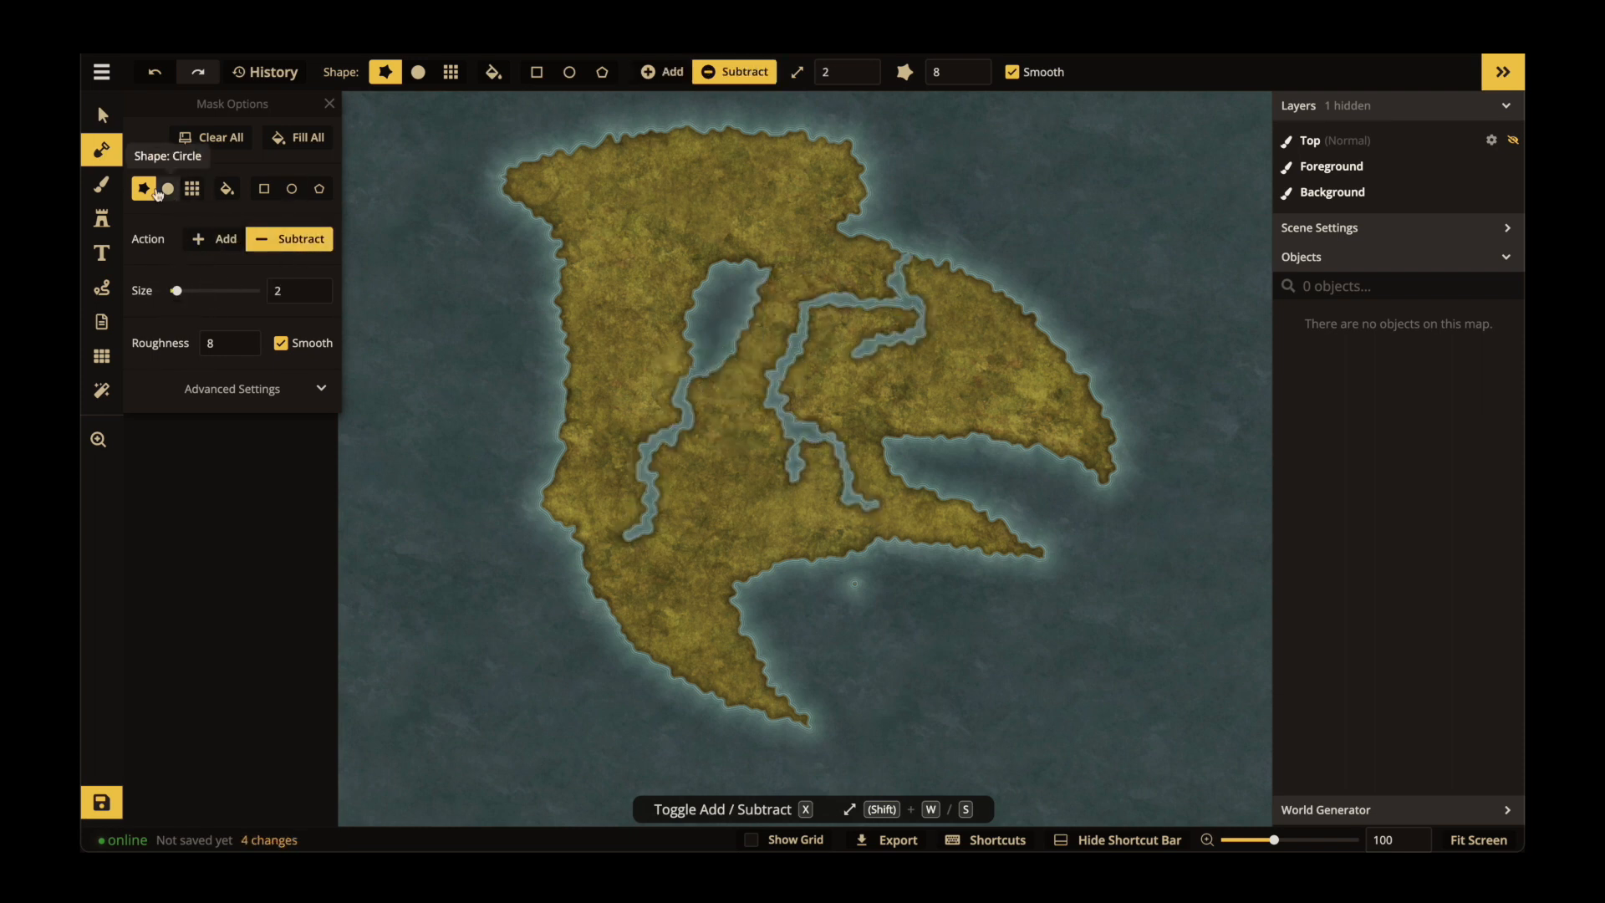
Step: Paint a sandy foreground texture over the northern and central parts of the landmass
click(101, 184)
click(250, 285)
click(1148, 282)
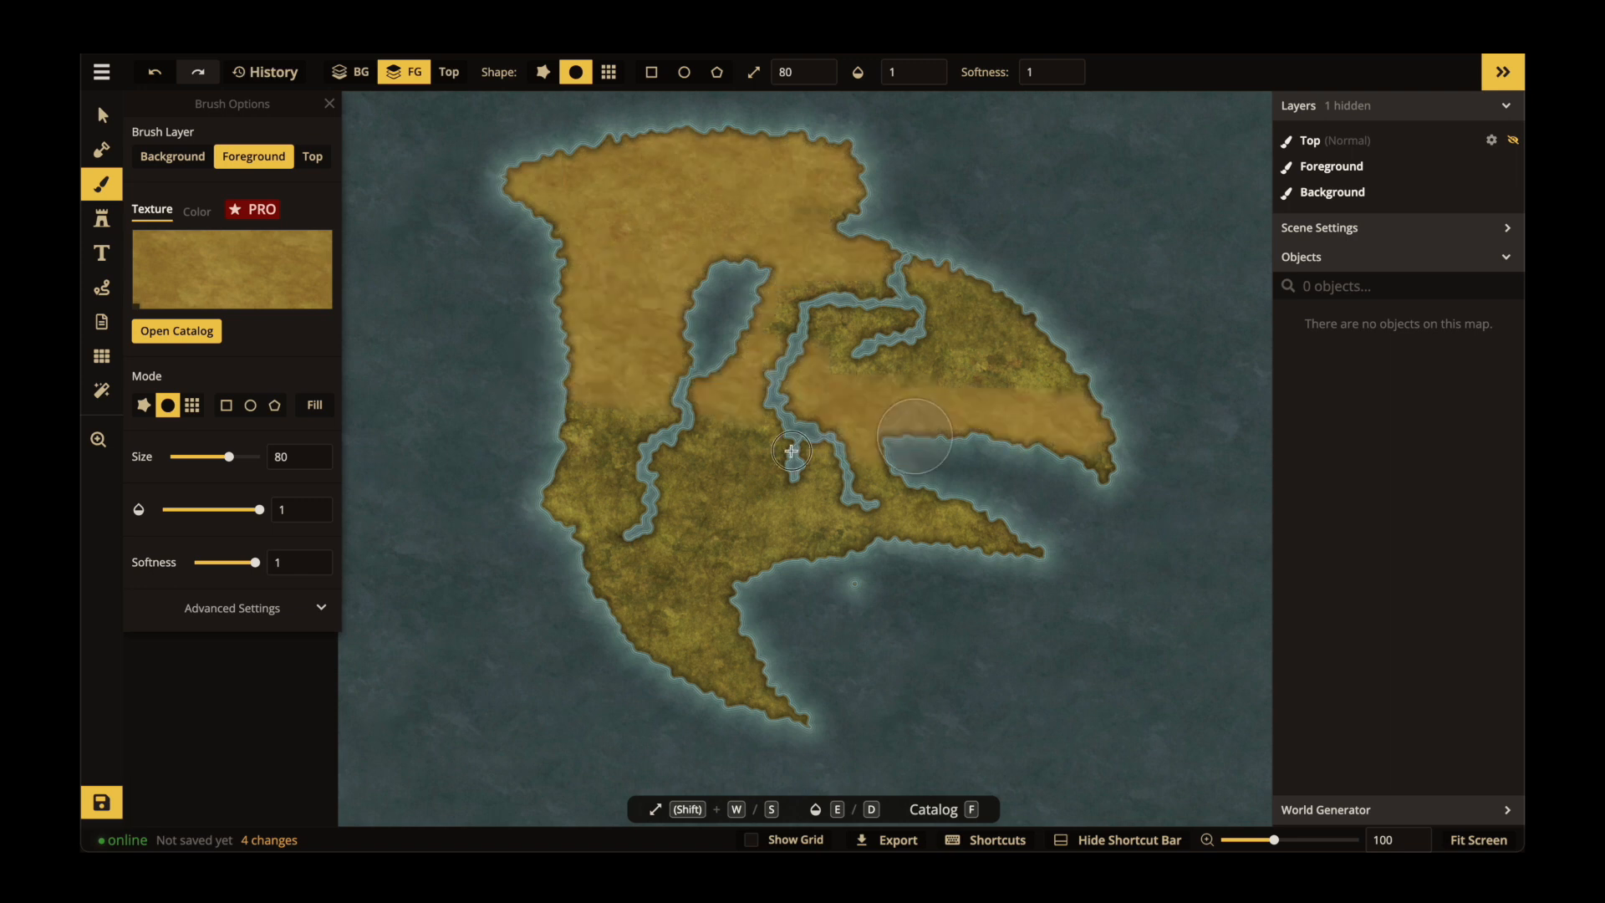
Step: Paint the background sea with a dark water texture at brush size 200 and the northeastern land with white snow
click(169, 326)
click(408, 295)
mouse_move(494, 335)
mouse_down()
mouse_move(430, 164)
mouse_move(480, 384)
mouse_move(434, 360)
mouse_up()
drag(231, 528, 255, 529)
mouse_move(920, 167)
mouse_down()
mouse_move(775, 253)
mouse_move(427, 688)
mouse_up()
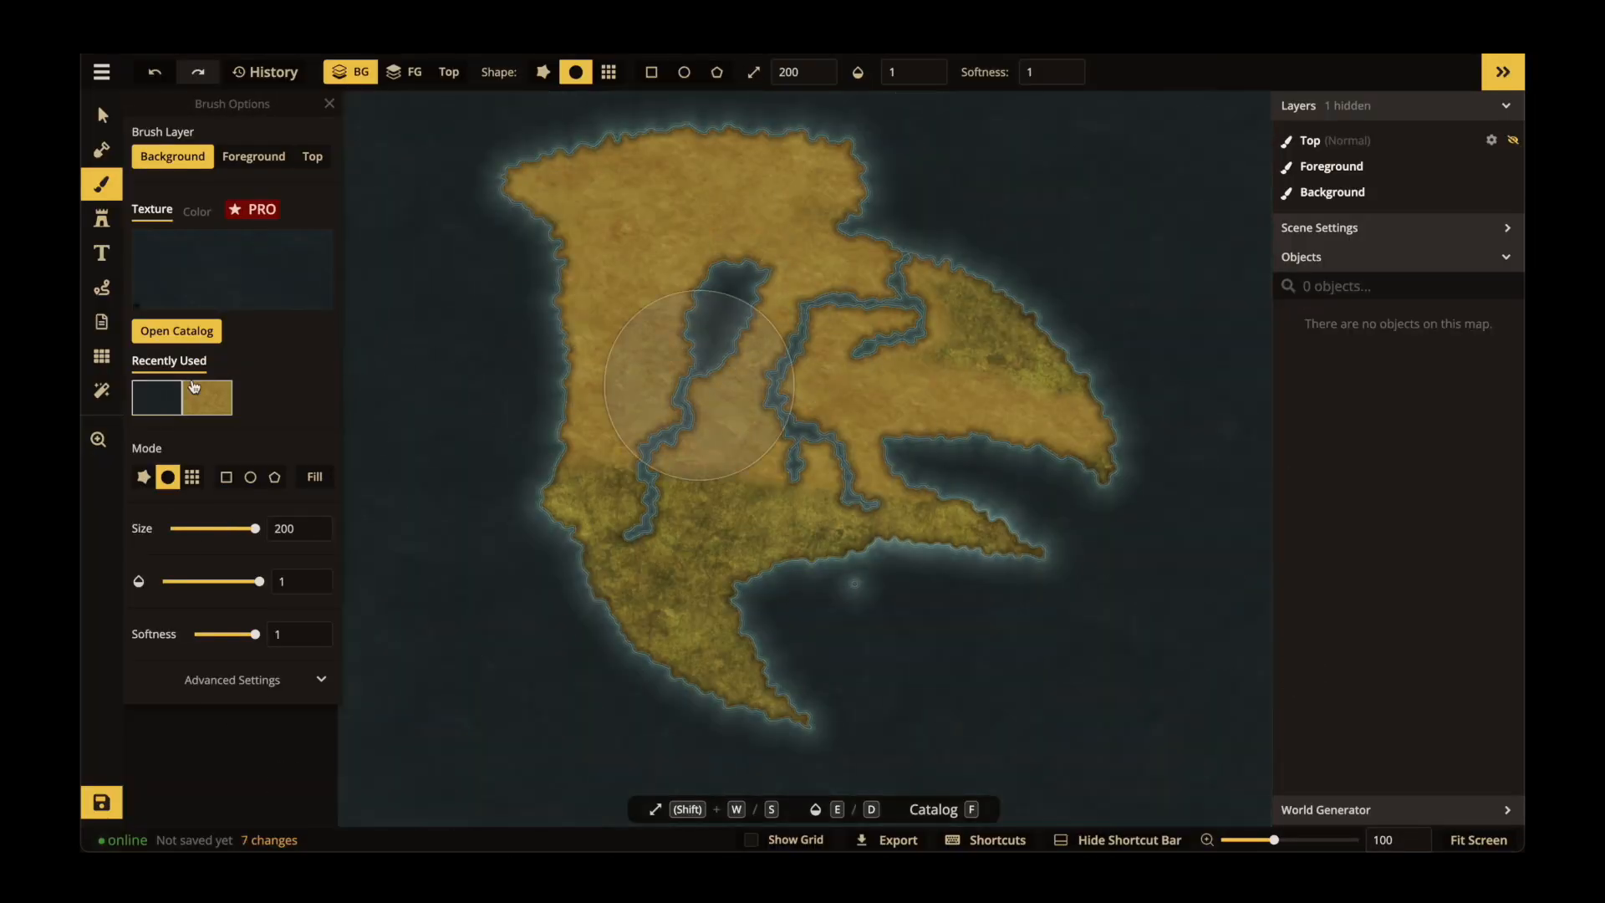
click(253, 157)
mouse_move(962, 284)
mouse_down()
mouse_move(870, 301)
mouse_move(837, 167)
mouse_move(862, 218)
mouse_up()
Step: Stamp a cluster of Brown Mountains on the northwest corner of the landmass
click(101, 218)
click(608, 168)
click(557, 186)
click(649, 163)
click(565, 210)
Step: Place a Sea Serpent stamp in the northeastern sea and a Cave stamp among the brown mountains
click(183, 177)
click(887, 343)
mouse_move(189, 377)
mouse_down()
mouse_move(233, 377)
mouse_move(193, 377)
mouse_up()
click(1002, 194)
click(255, 170)
click(718, 283)
click(613, 185)
Step: Stamp groups of Pointy Green Trees across the grassland in the south of the landmass
click(186, 176)
click(530, 349)
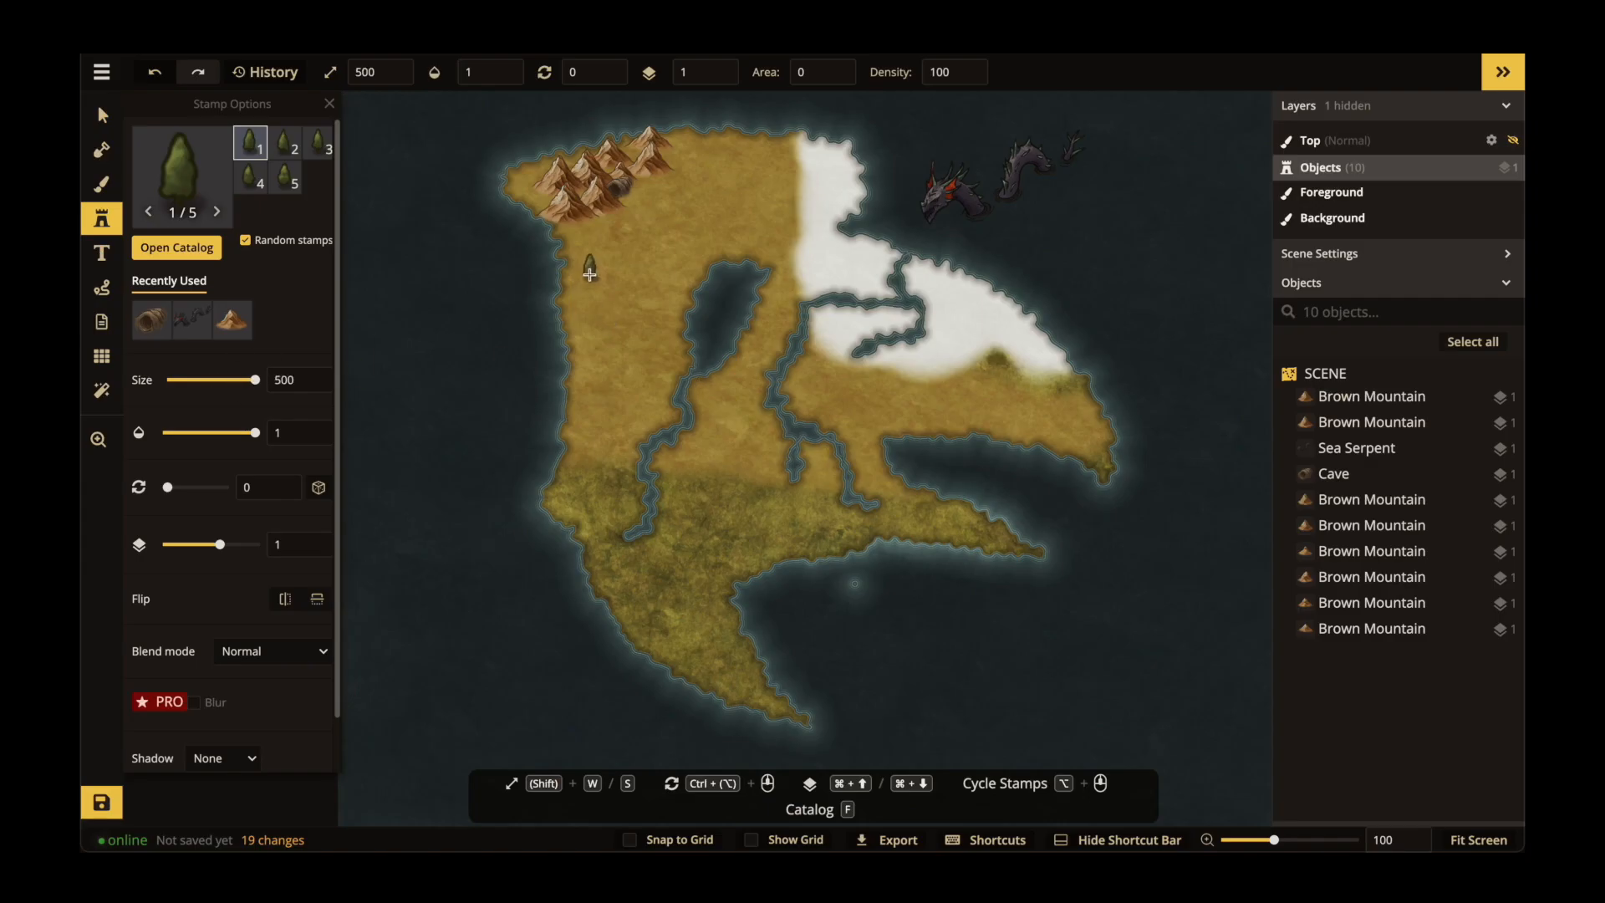
click(595, 484)
click(761, 514)
mouse_move(673, 489)
mouse_down()
mouse_move(646, 543)
mouse_move(688, 597)
mouse_up()
Step: Stamp groups of Dead Trees on the sandy land north and west of the lake
click(182, 174)
click(890, 345)
drag(714, 215, 742, 215)
drag(614, 335, 632, 331)
Step: Stamp groups of Floofy Snow Trees on the snowy northeastern land
click(181, 180)
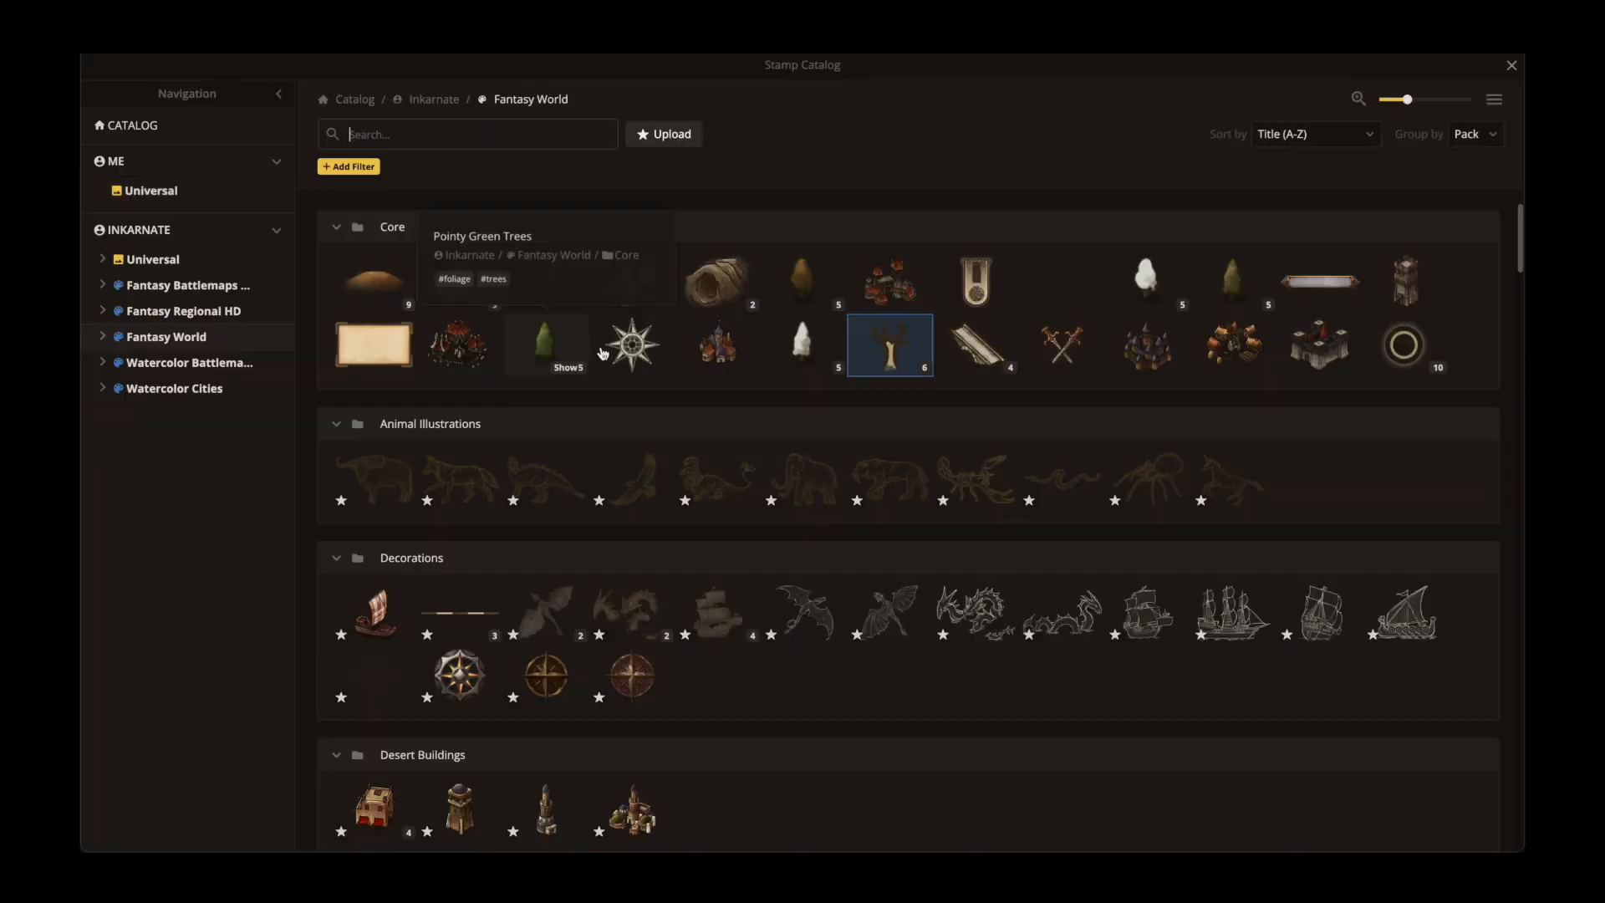
click(1161, 289)
click(814, 272)
click(838, 333)
drag(942, 285, 955, 354)
Step: Place a resized Light Compass stamp in the sea southeast of the landmass
click(176, 246)
click(633, 345)
drag(256, 418, 207, 424)
click(1075, 683)
Step: Place a village stamp in the centre of the land and a red-roofed castle stamp beside the northwestern mountains
click(177, 245)
click(1230, 342)
click(730, 440)
click(176, 245)
click(890, 282)
click(644, 235)
Step: Place a Human Tower stamp on the eastern snow edge and a Bridge stamp across the central river
click(176, 245)
click(1406, 283)
click(1004, 361)
click(176, 245)
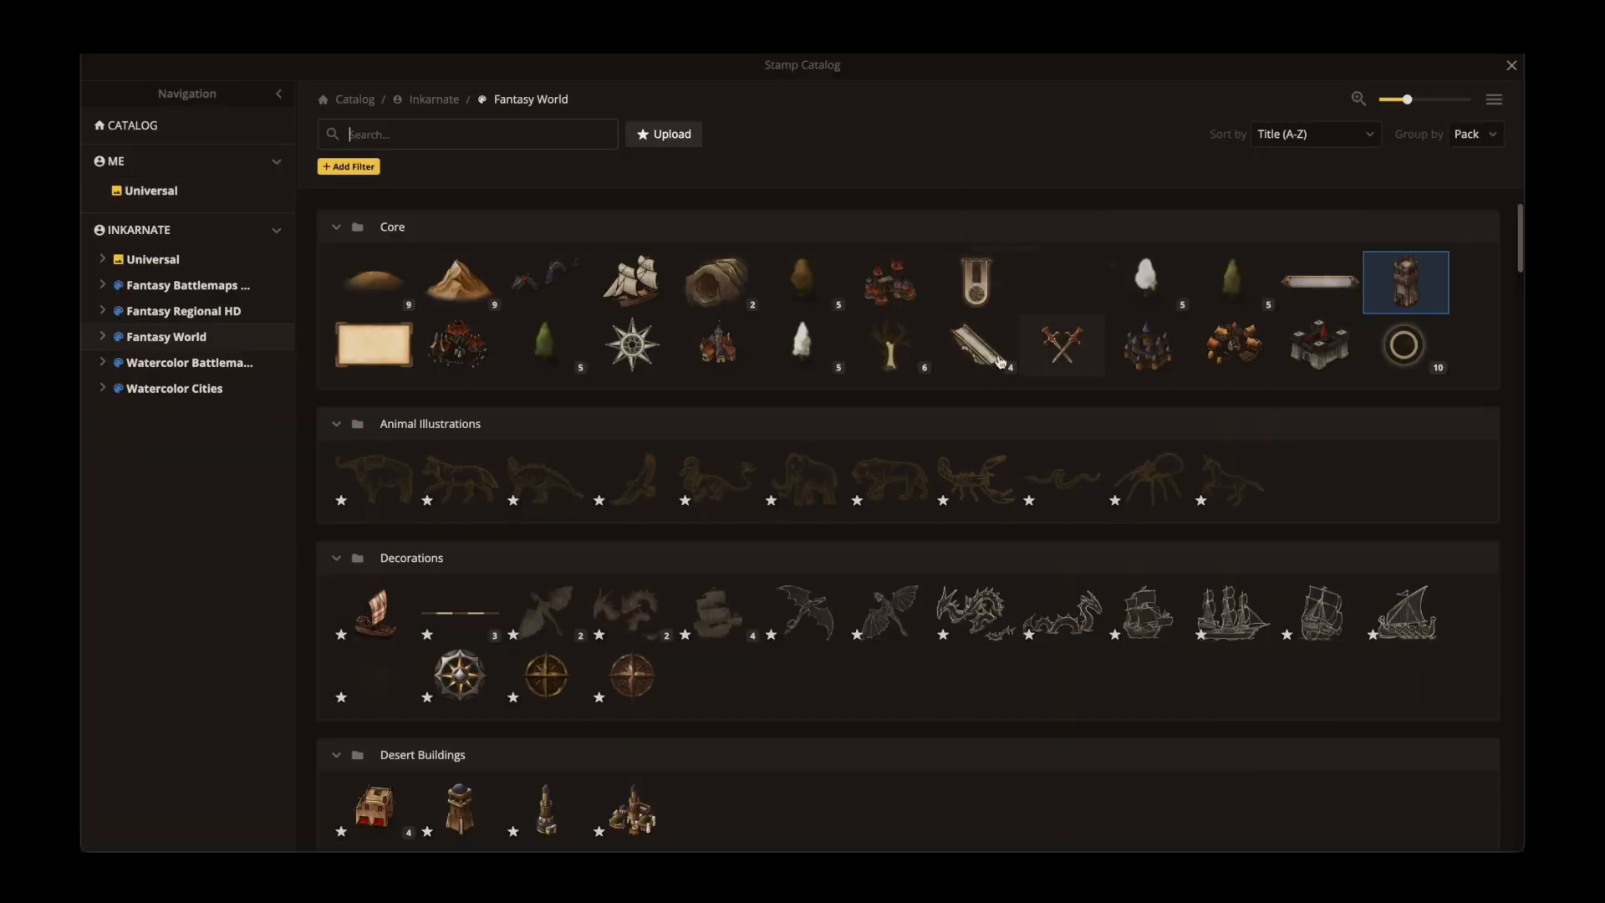
click(977, 345)
click(791, 350)
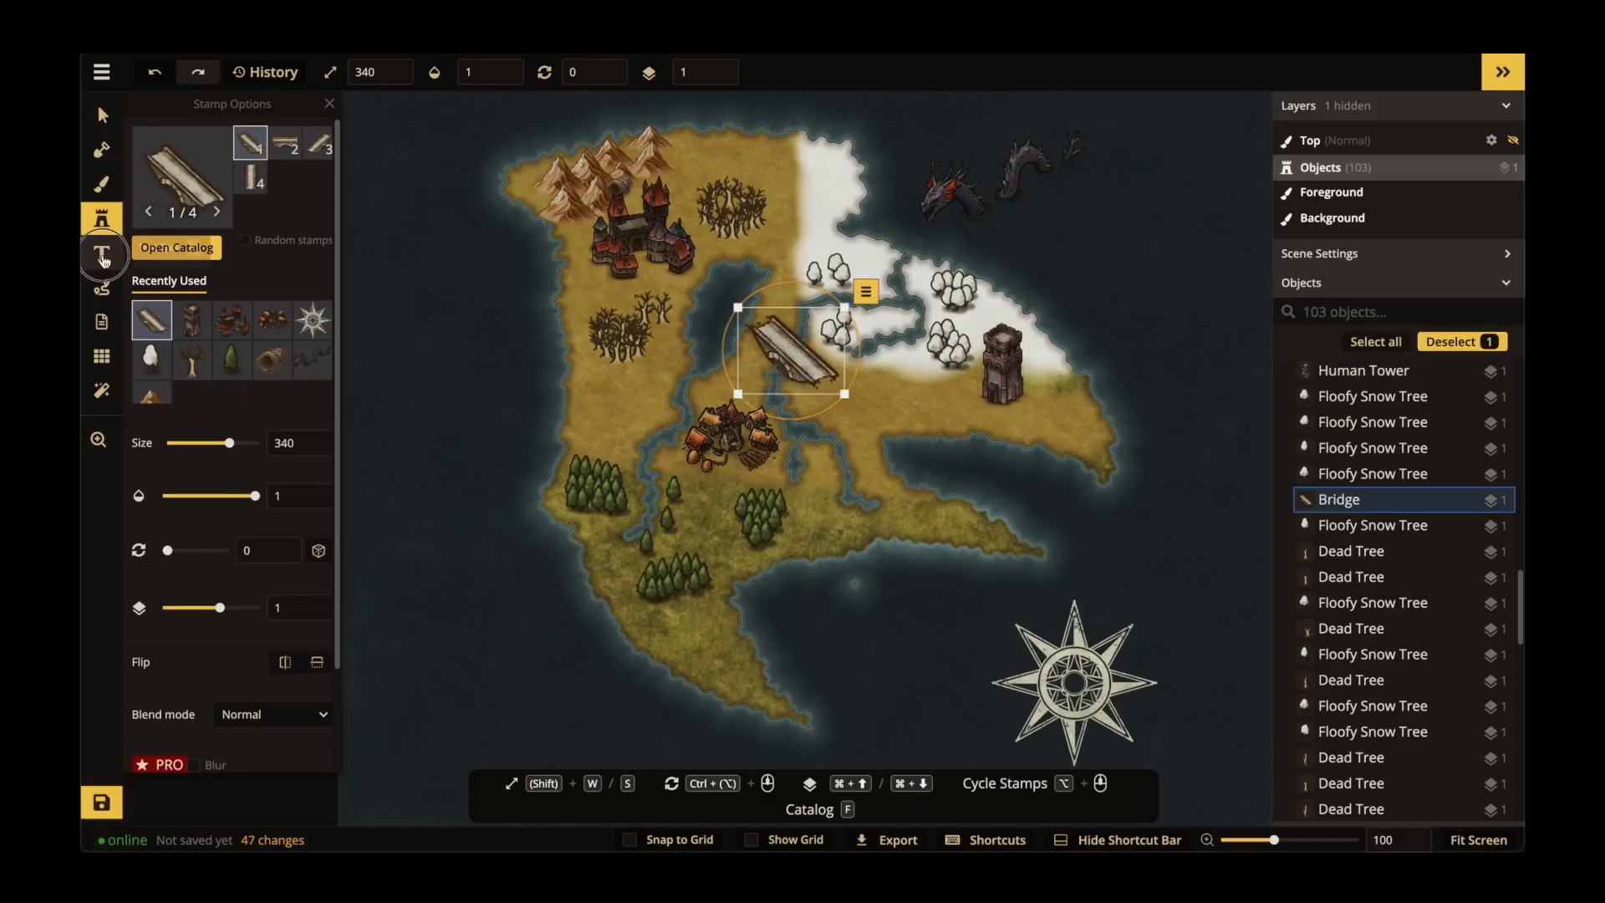
Step: Place nine default text labels at the map's landmarks, in the southern sea and beside the compass
click(102, 253)
click(851, 585)
click(1000, 400)
click(808, 381)
click(645, 264)
click(716, 466)
click(548, 178)
click(593, 496)
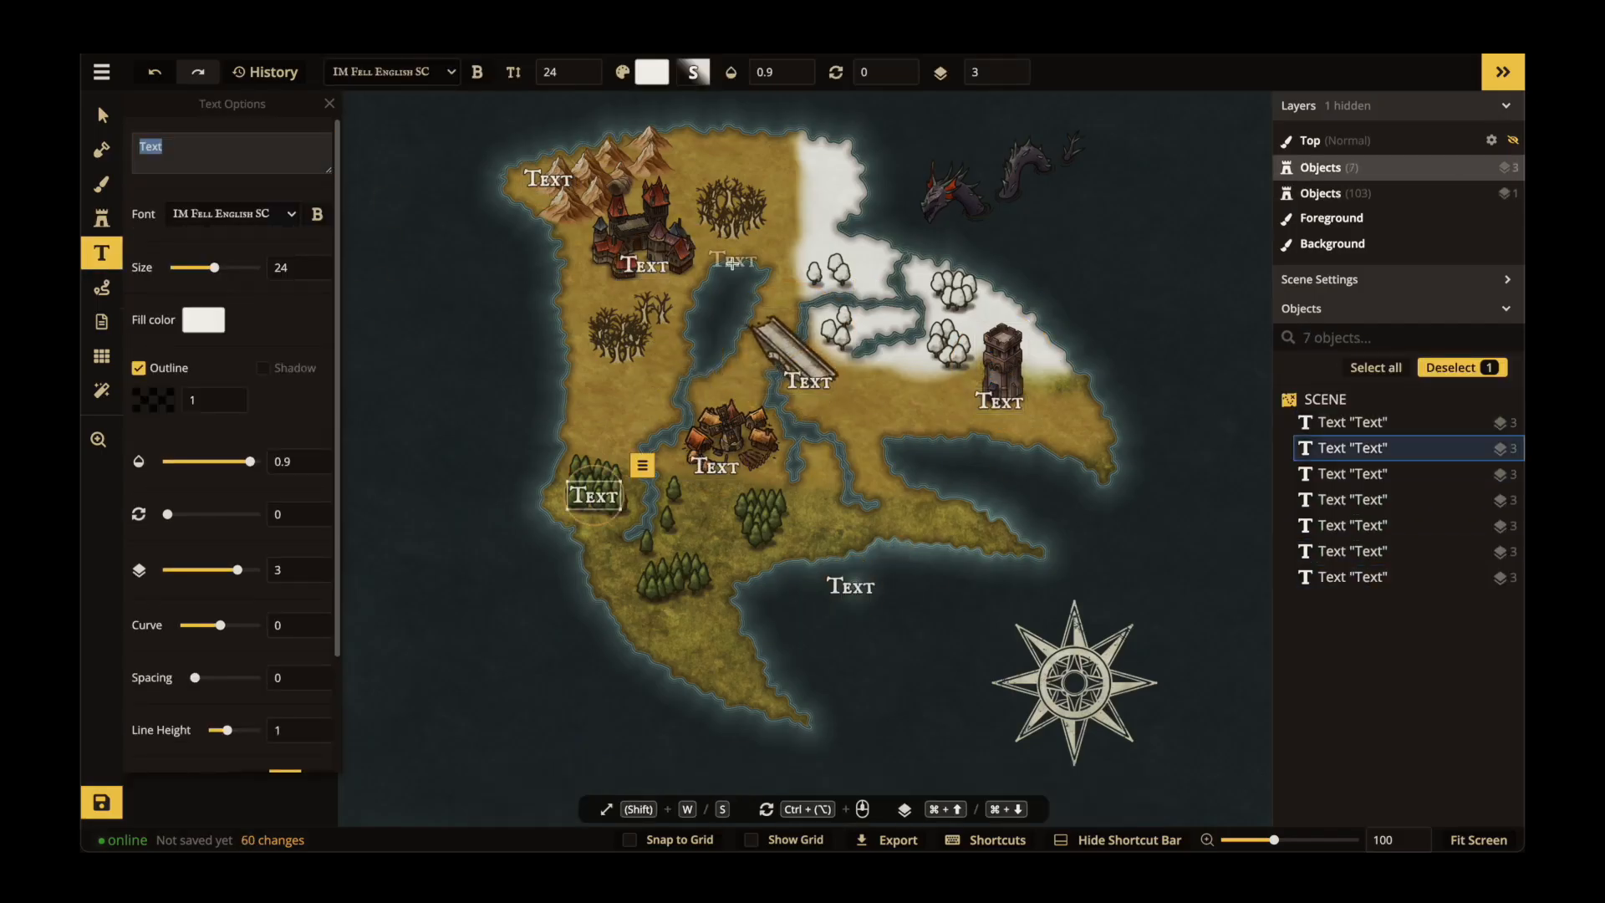
click(747, 219)
click(893, 687)
Step: Change the label beside the compass to "Example Map SS" and enlarge it to size 33
key(v)
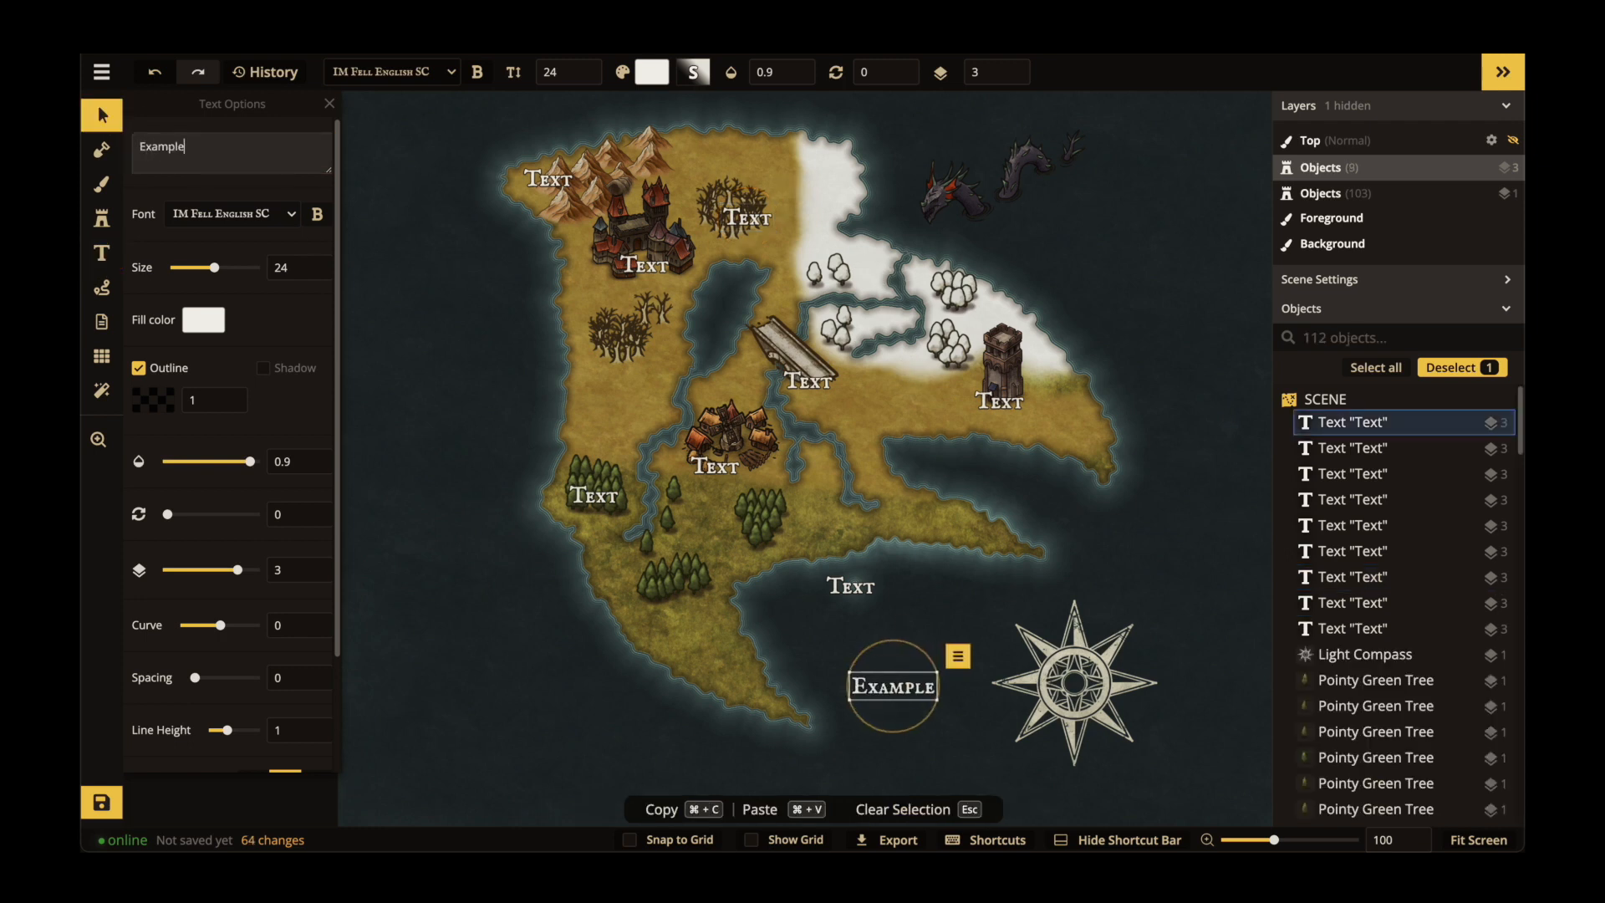
text(SS)
mouse_move(893, 687)
mouse_down()
mouse_move(917, 704)
mouse_move(915, 674)
mouse_up()
drag(215, 268, 225, 268)
Step: Place a Legend stamp behind the map title and move the compass farther northeast to make room
click(102, 218)
click(177, 245)
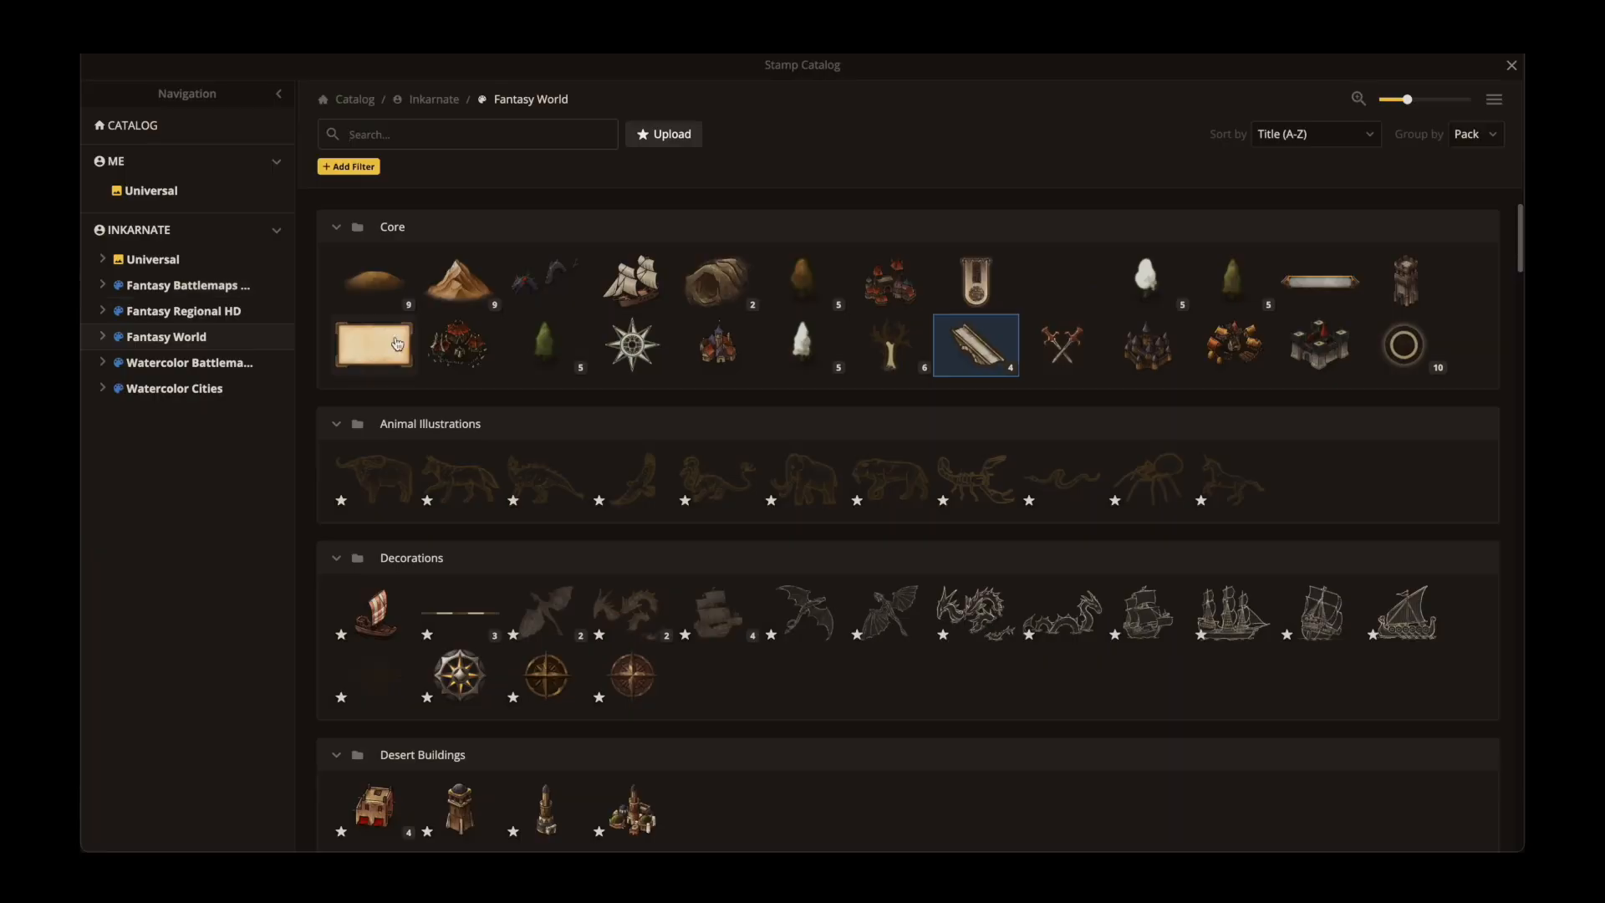
click(370, 345)
click(911, 690)
click(102, 115)
drag(1075, 682, 1150, 612)
mouse_move(933, 697)
mouse_down()
mouse_move(967, 703)
mouse_move(943, 687)
mouse_up()
Step: Reduce the text size of the "Example Map SS" title so that it fits inside the legend
click(915, 674)
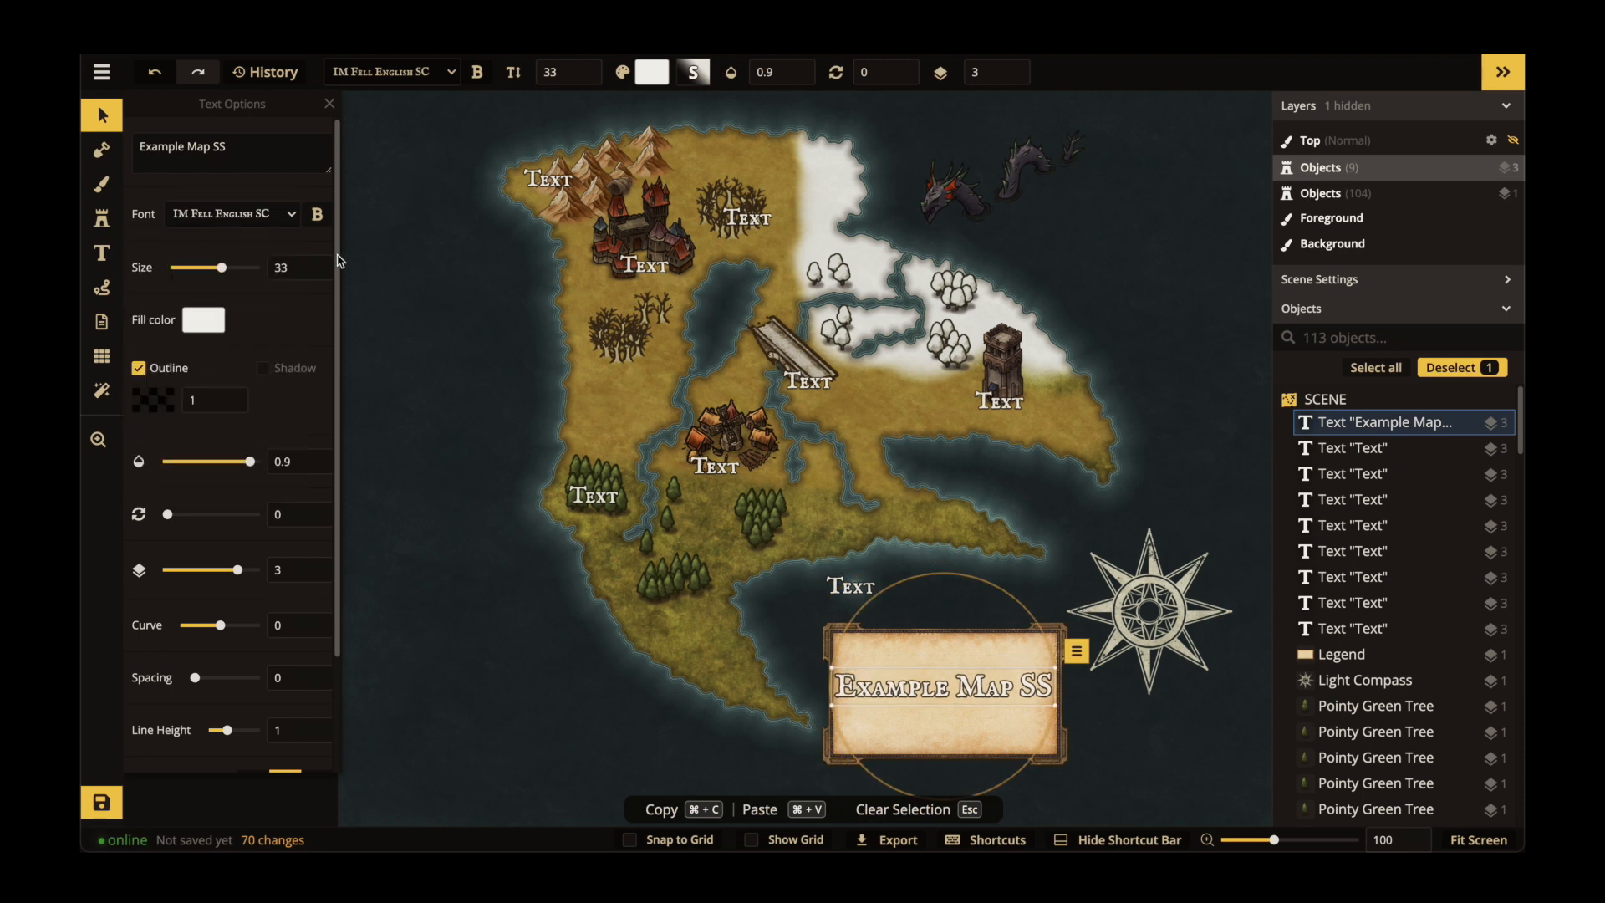
click(652, 72)
click(743, 394)
click(750, 97)
click(592, 76)
click(781, 606)
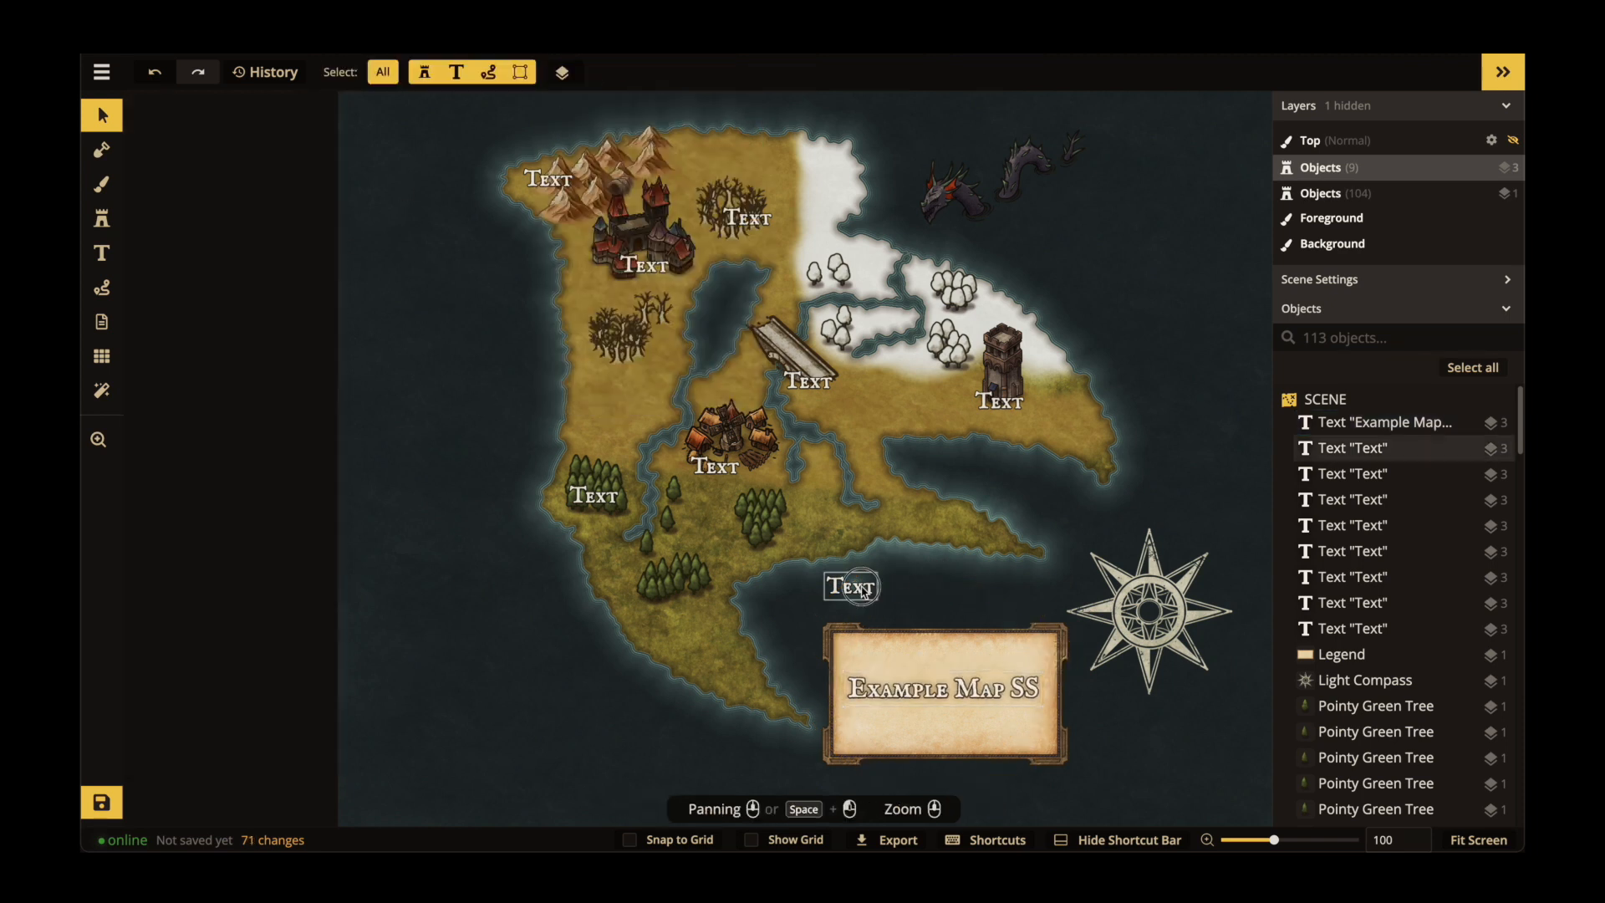
Step: Rename the labels at the southern sea, the village and the mountains as "Example Sea", "Example Town" and "Example Mountains"
click(851, 586)
double_click(151, 147)
text(Example Sea)
click(716, 467)
double_click(151, 147)
text(Example Town)
click(548, 178)
double_click(152, 147)
text(Example Mountains)
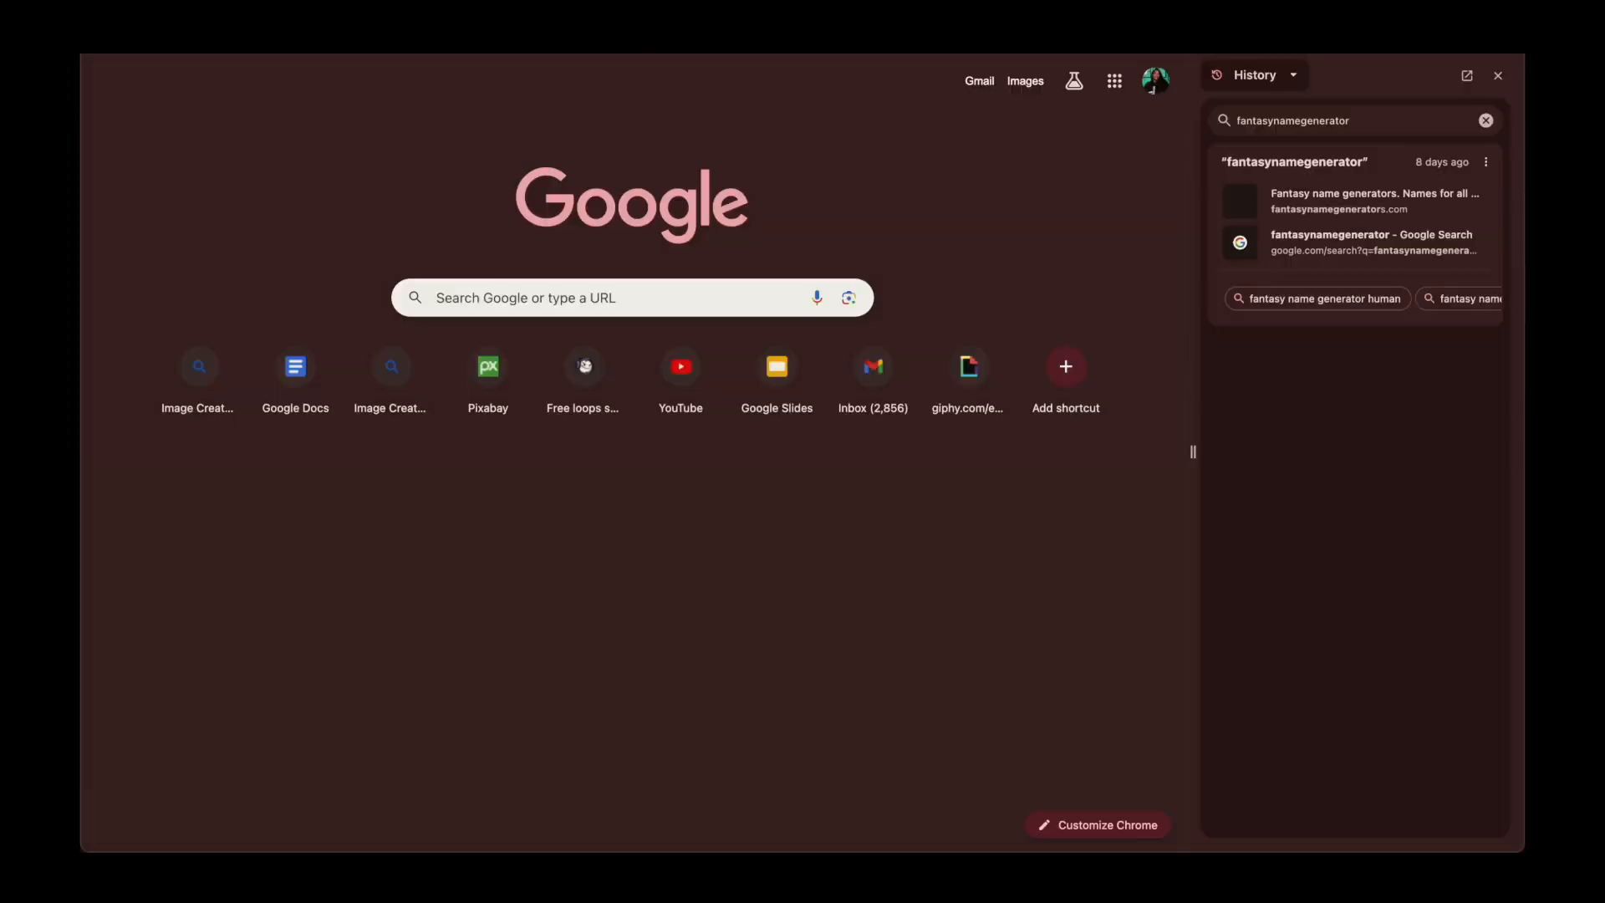
Step: Switch to fantasynamegenerators.com, open its fantasy town name generator and generate English names
click(1383, 200)
click(1499, 76)
click(589, 97)
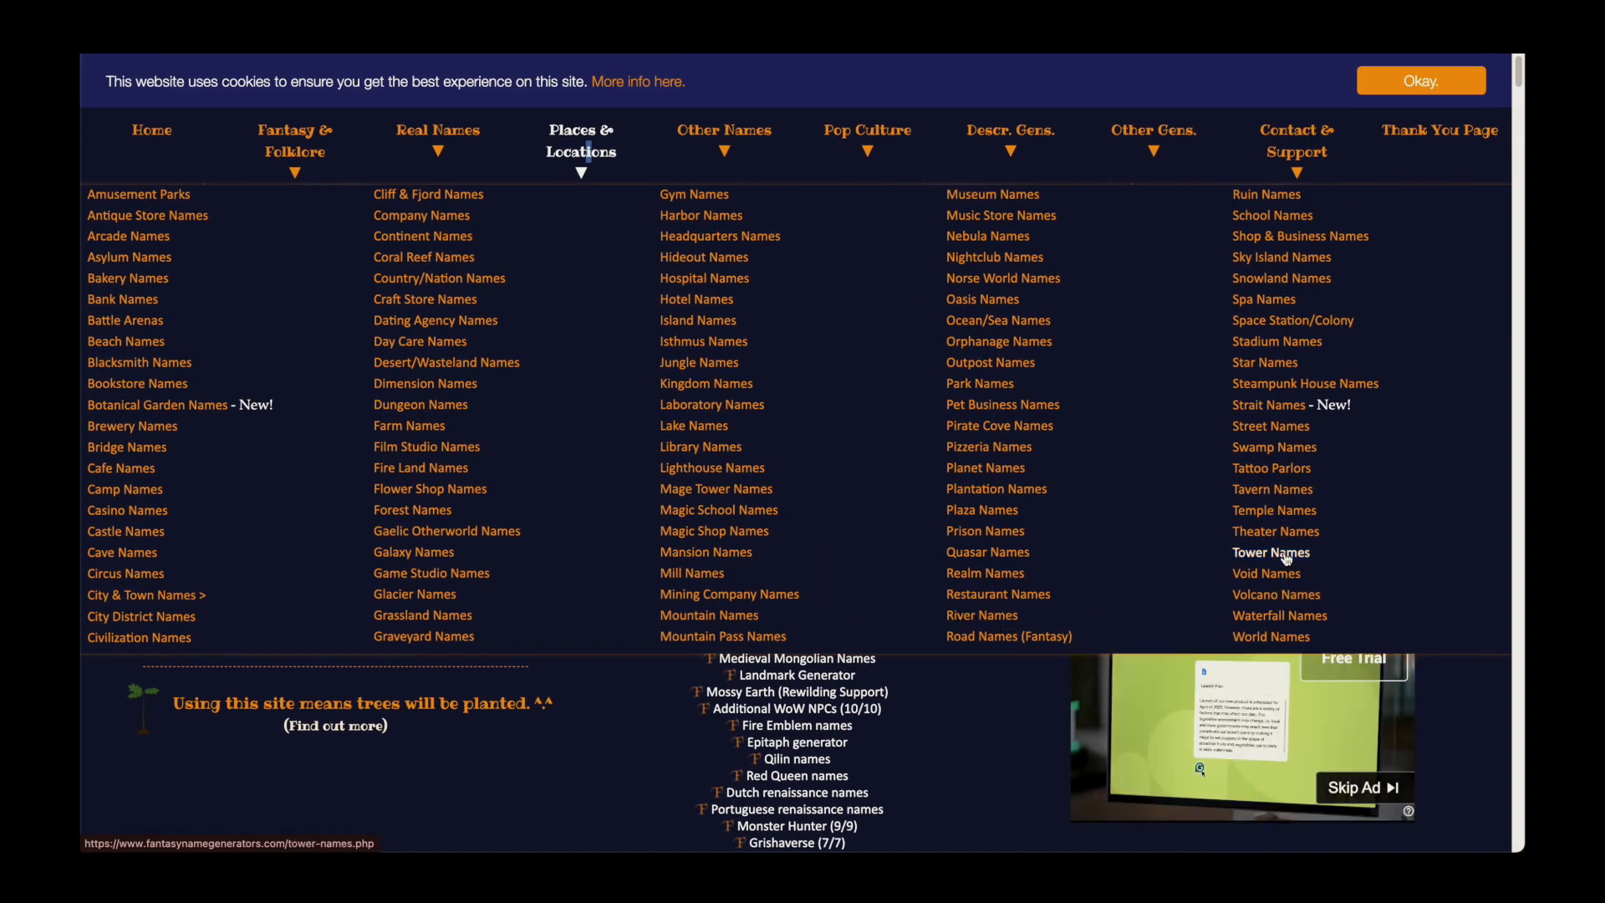
mouse_move(130, 611)
scroll(130, 610, down, 2)
click(342, 610)
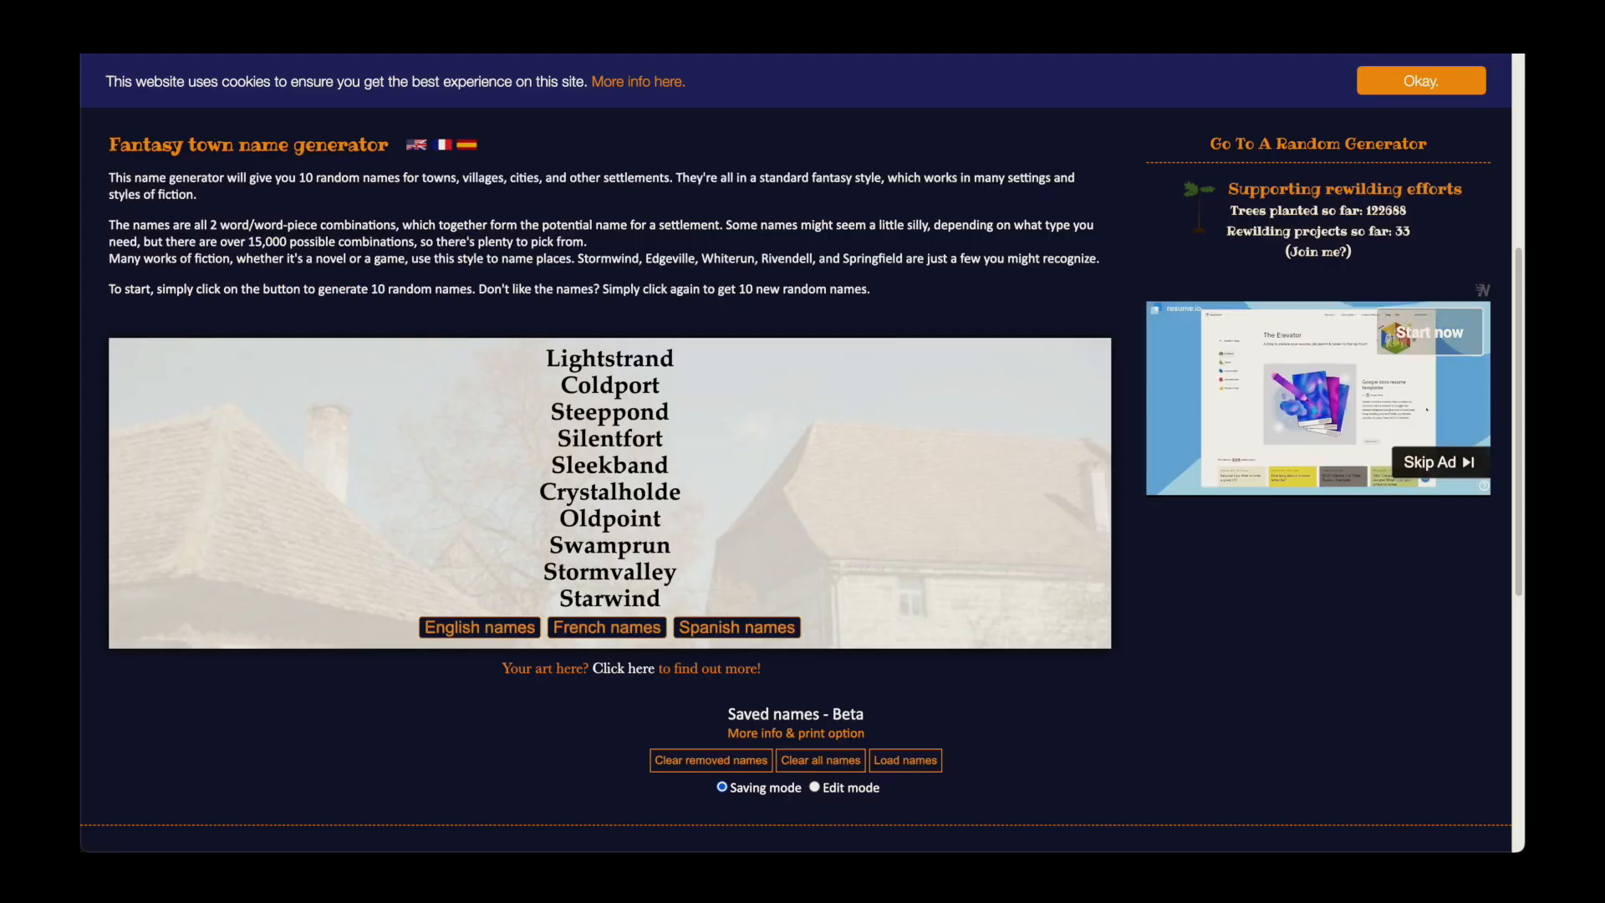
click(502, 632)
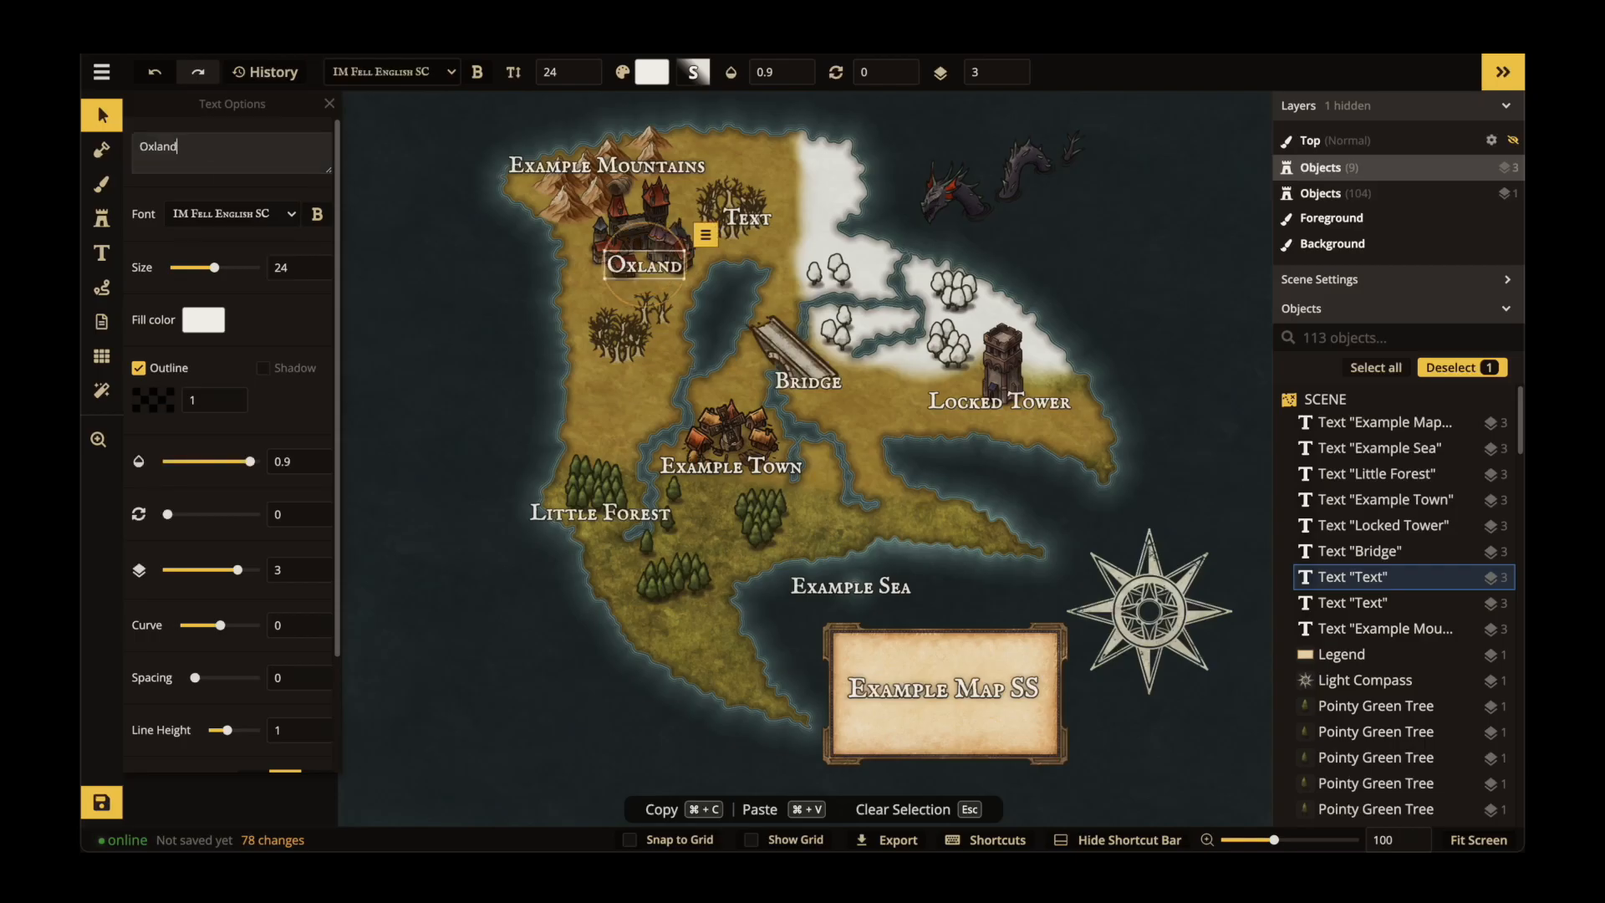
Step: Back on the Inkarnate map, rename the "Example Town" label as "Freyhill"
click(727, 466)
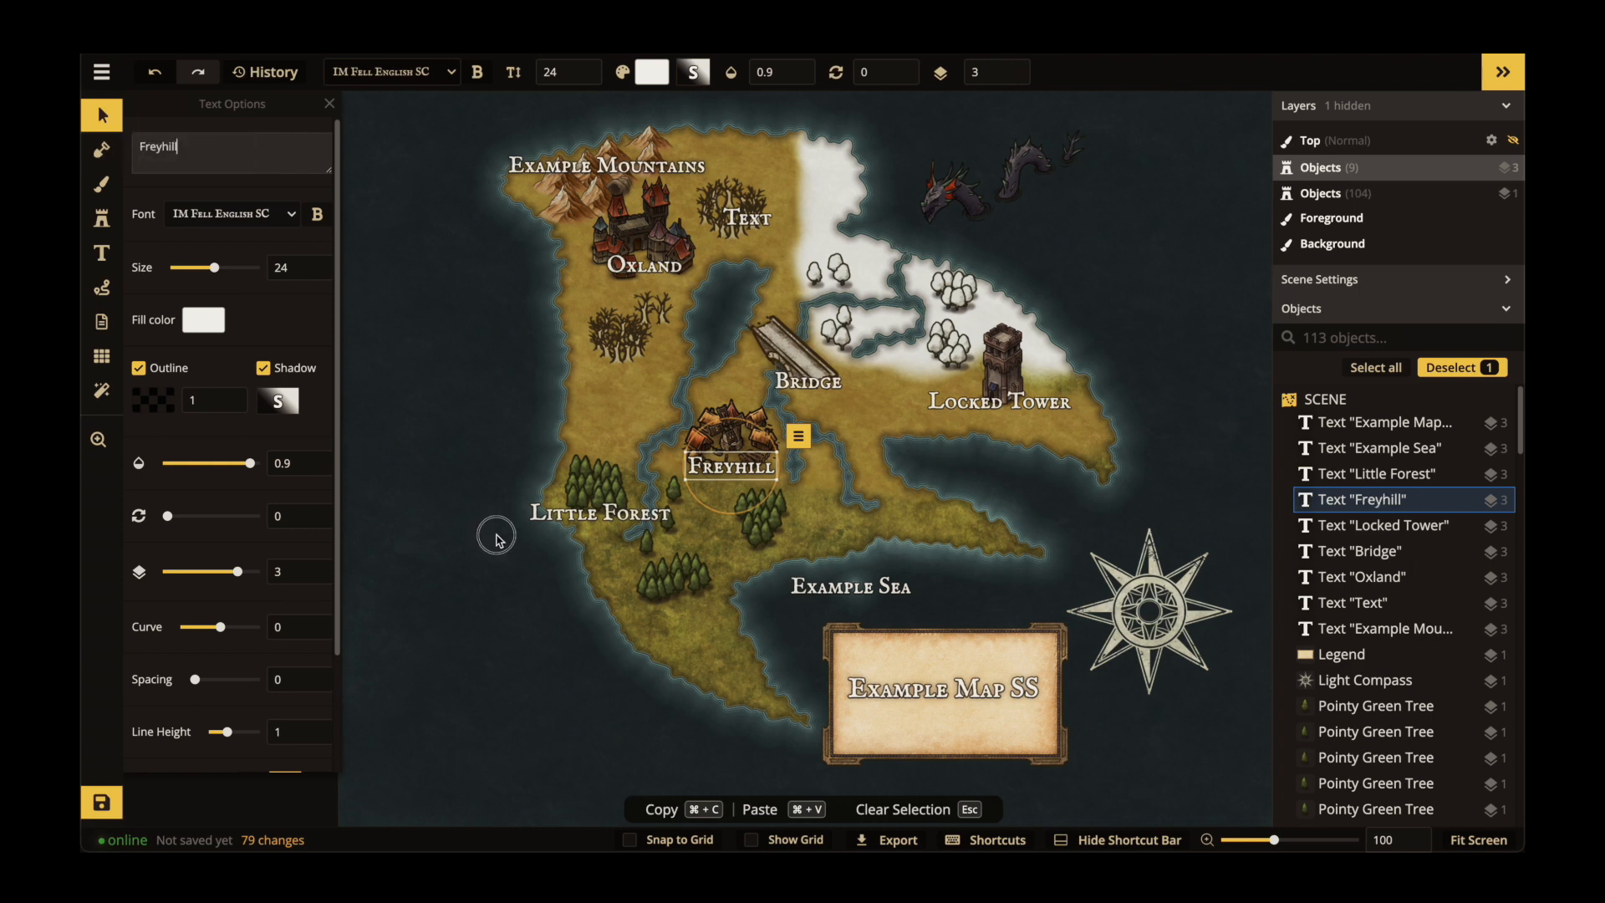
click(496, 537)
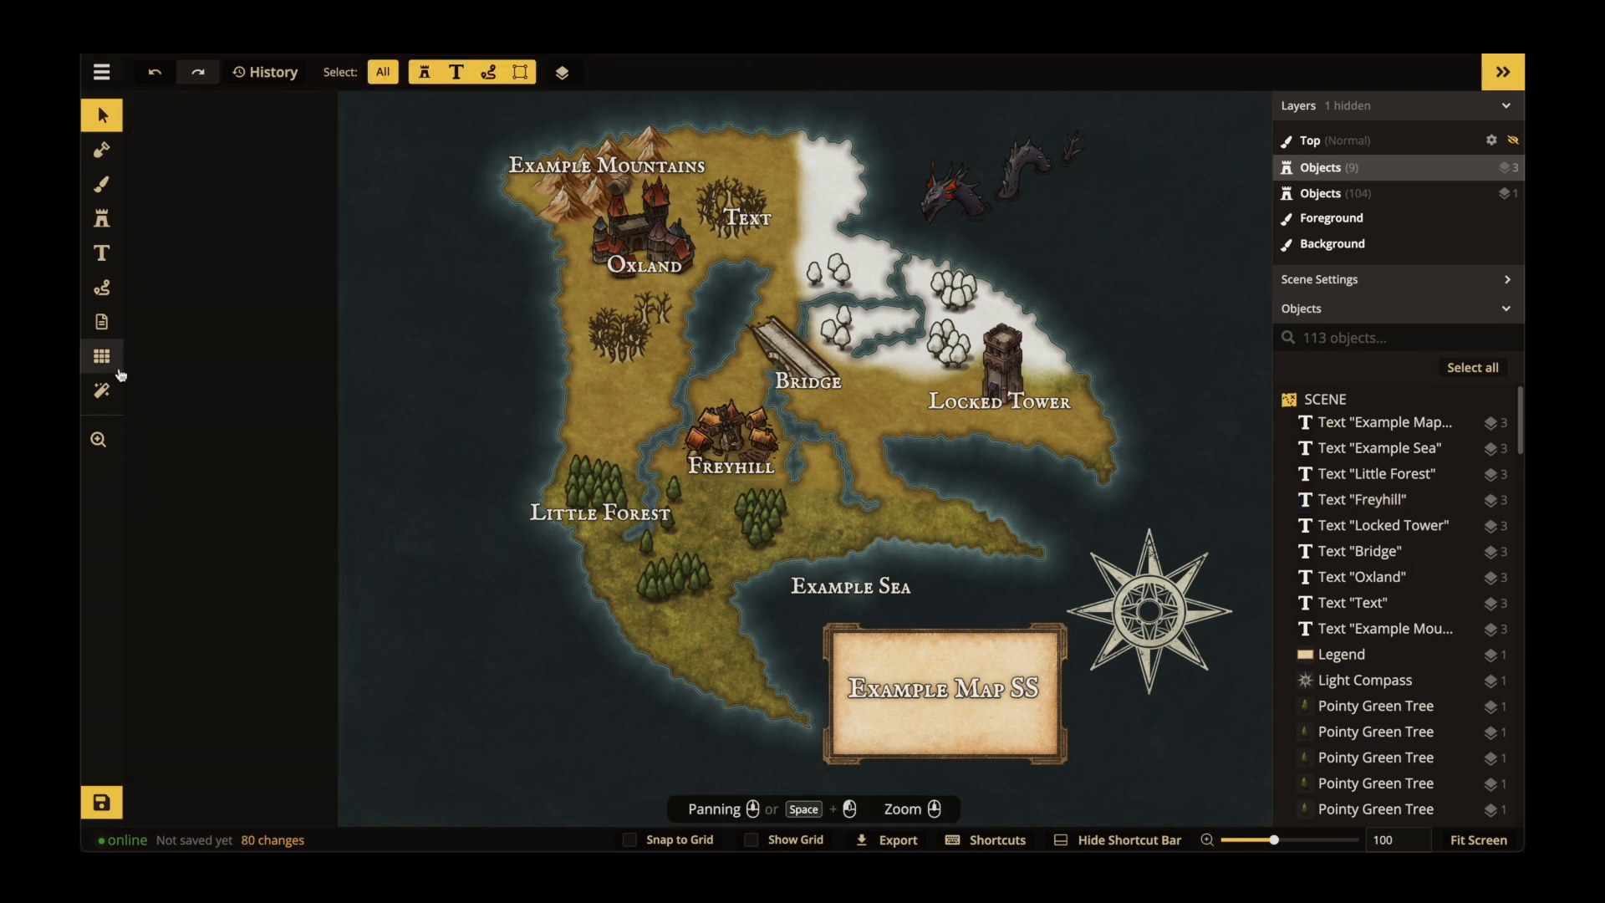
Step: Show a square grid over the map with 6 columns and 5 rows
click(103, 360)
click(140, 135)
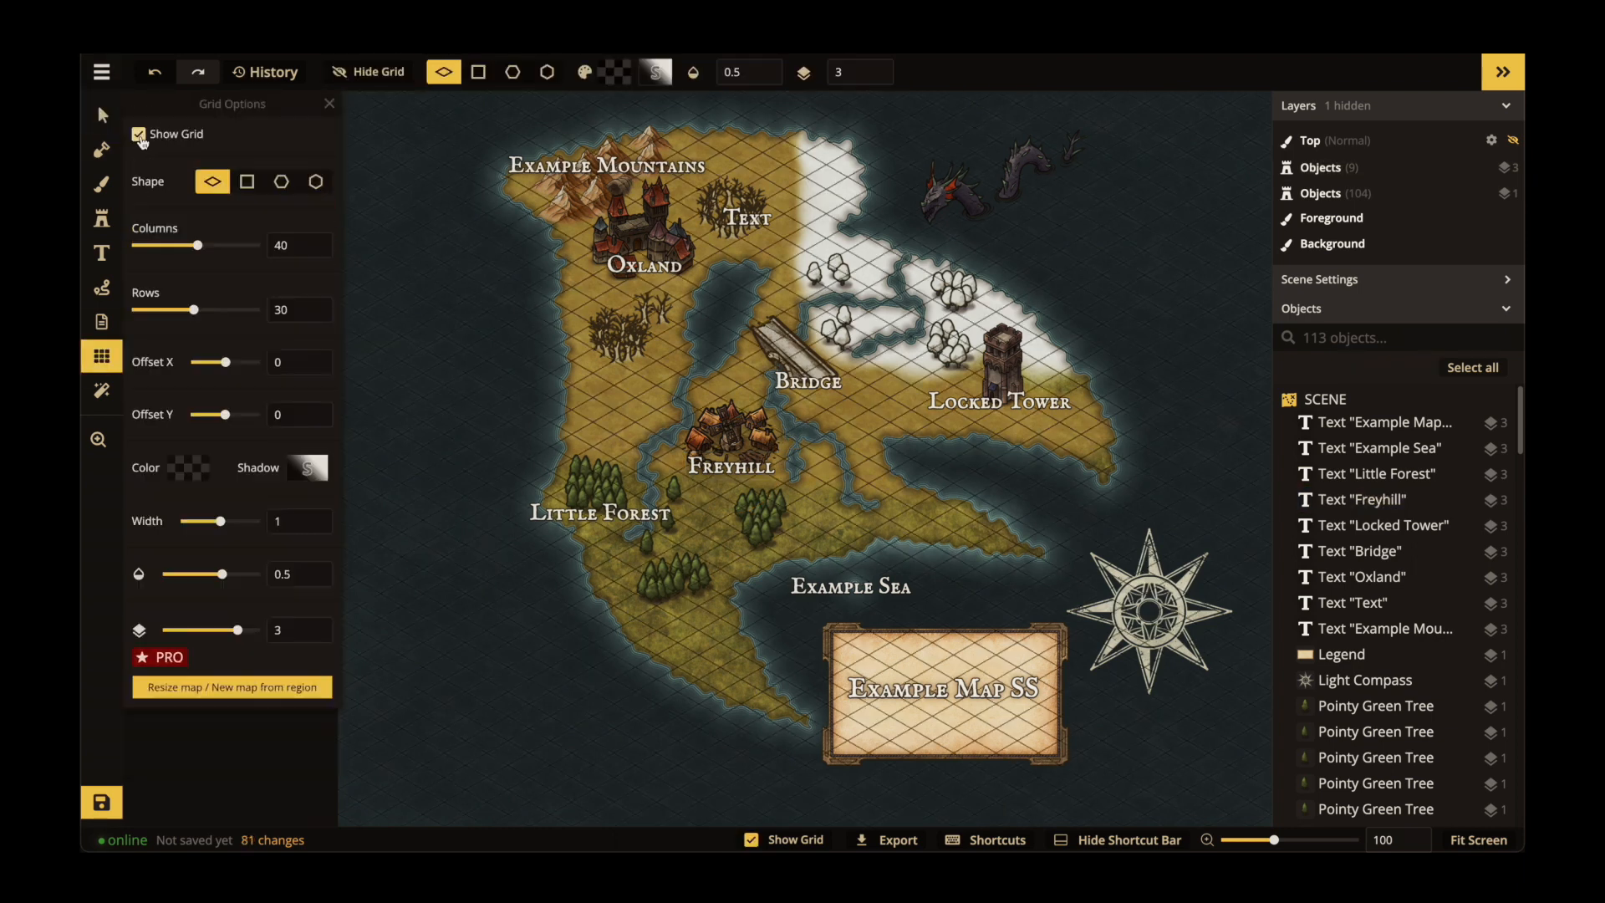
click(247, 182)
drag(197, 245, 152, 246)
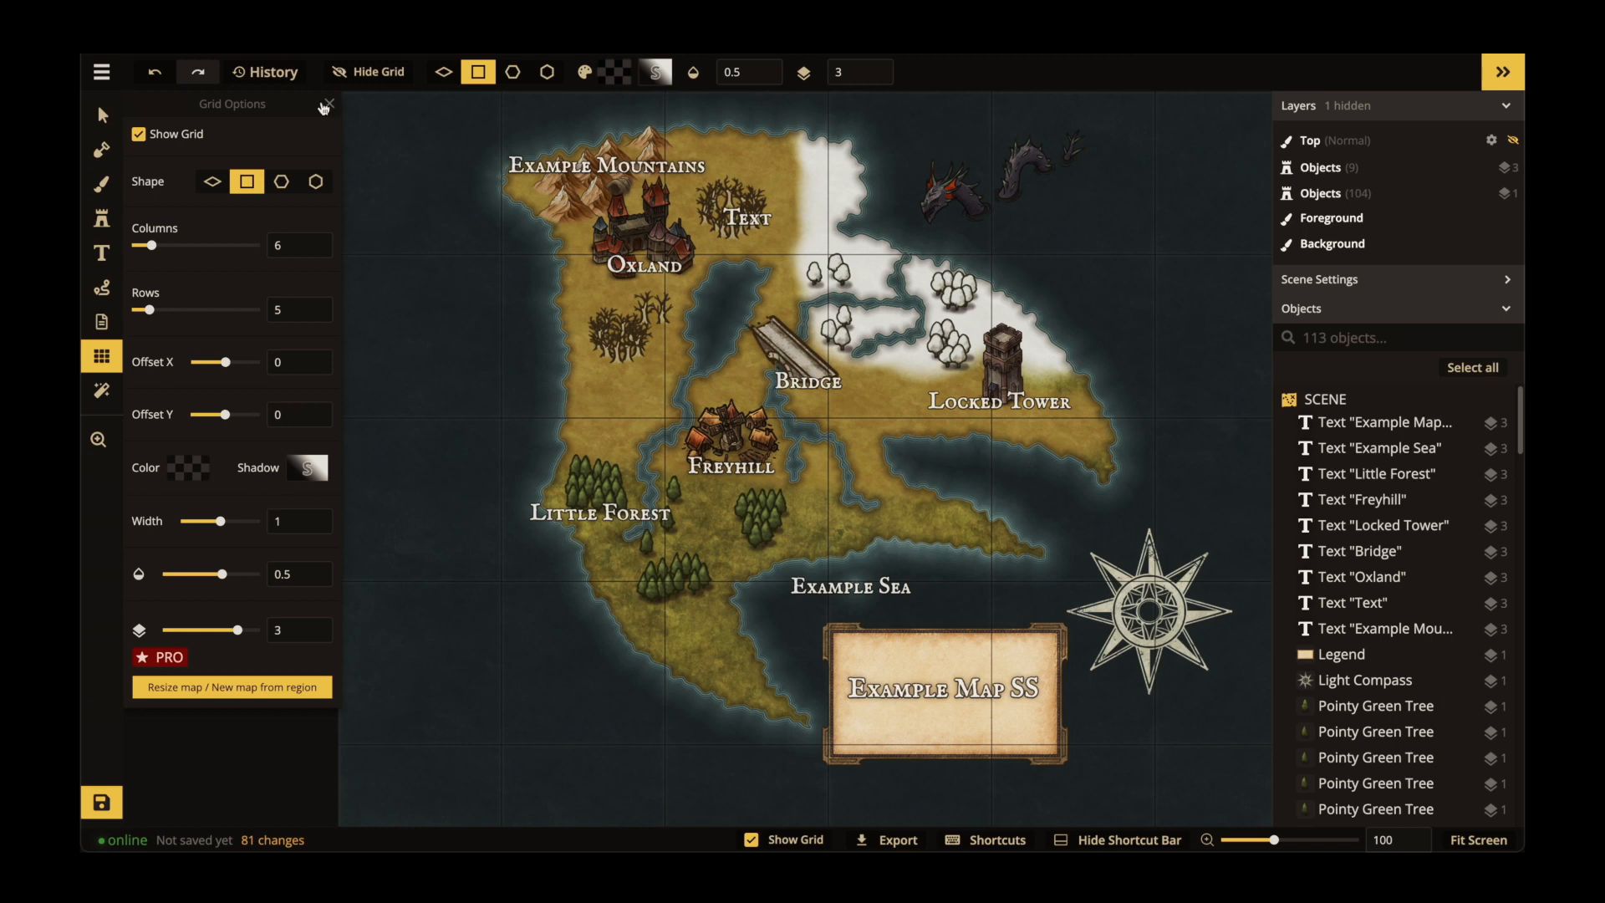
click(327, 105)
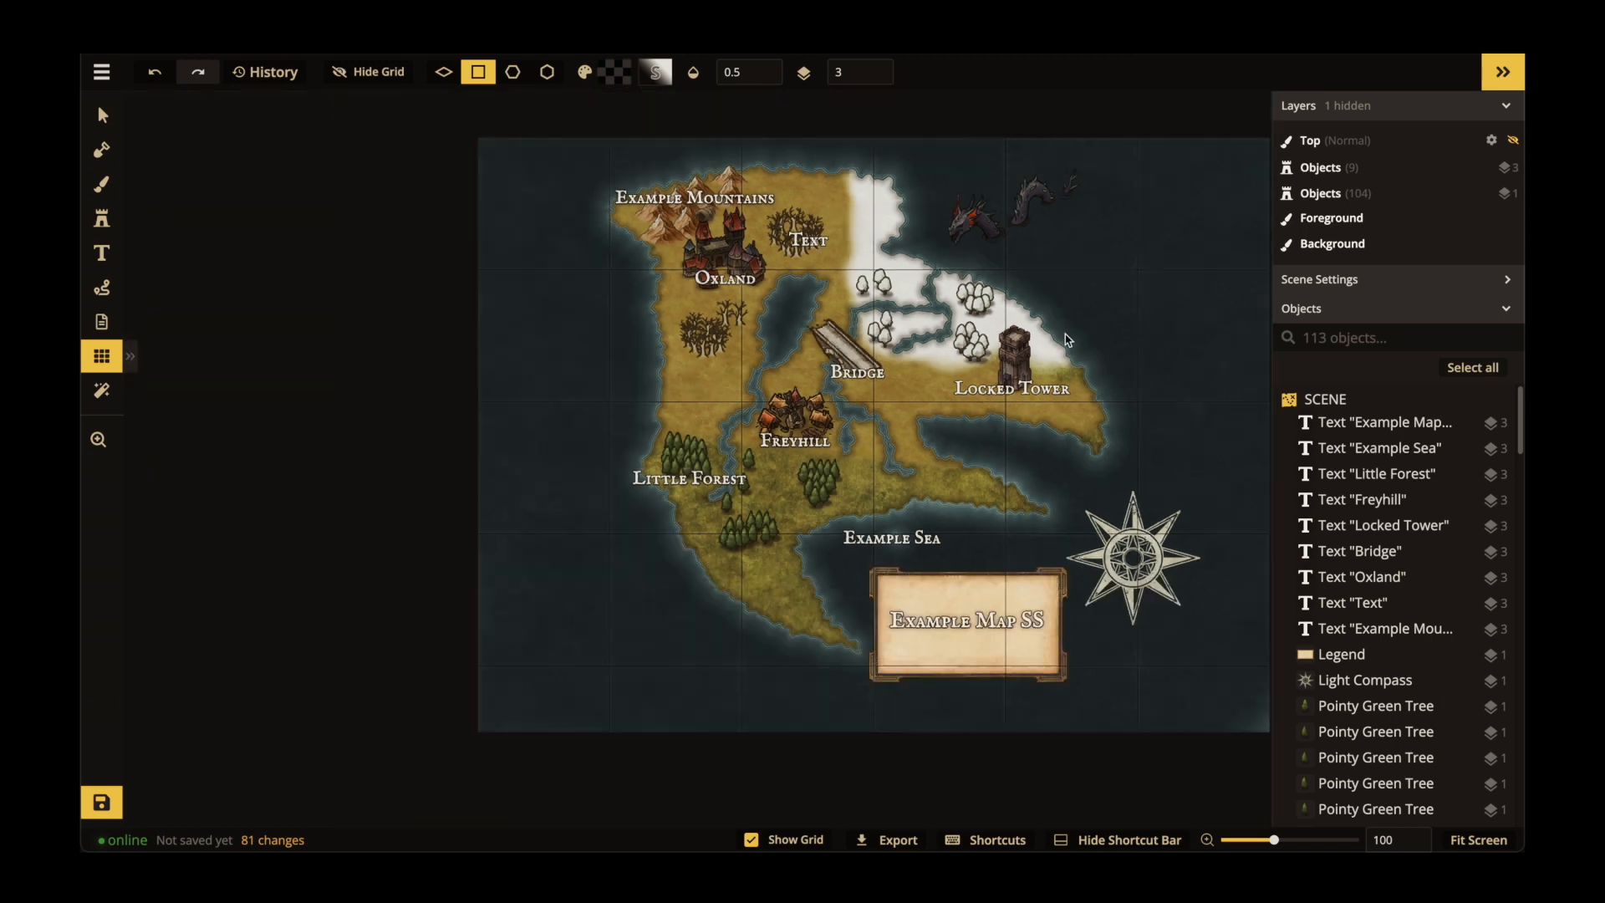
scroll(1066, 314, up, 5)
scroll(1150, 357, down, 3)
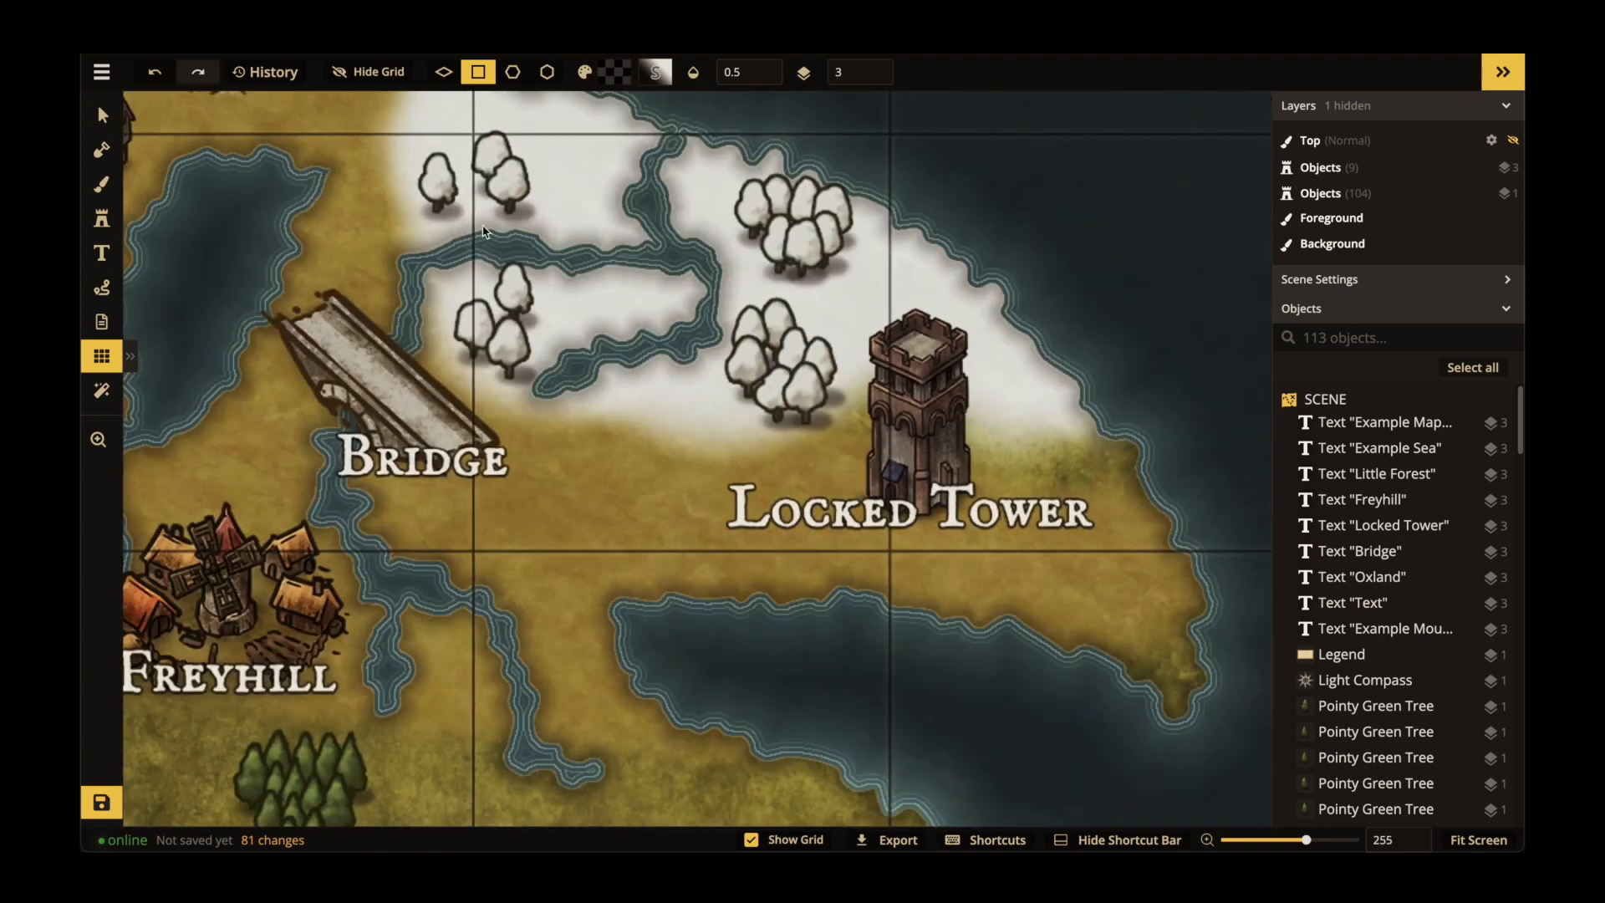
scroll(484, 231, down, 6)
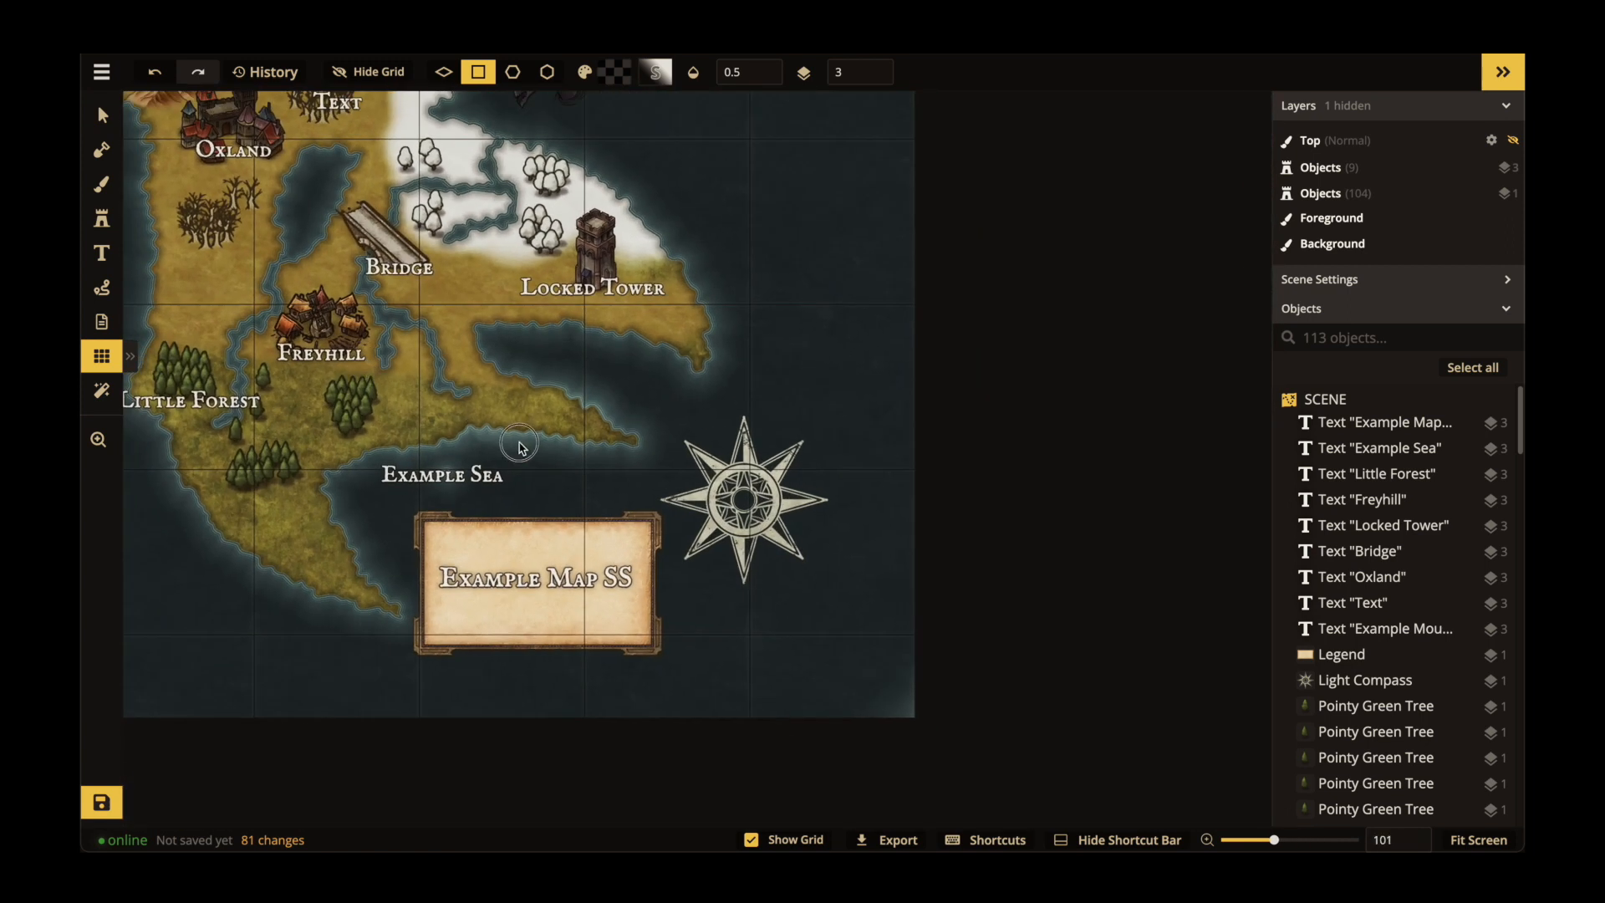
scroll(238, 155, down, 5)
scroll(329, 279, up, 5)
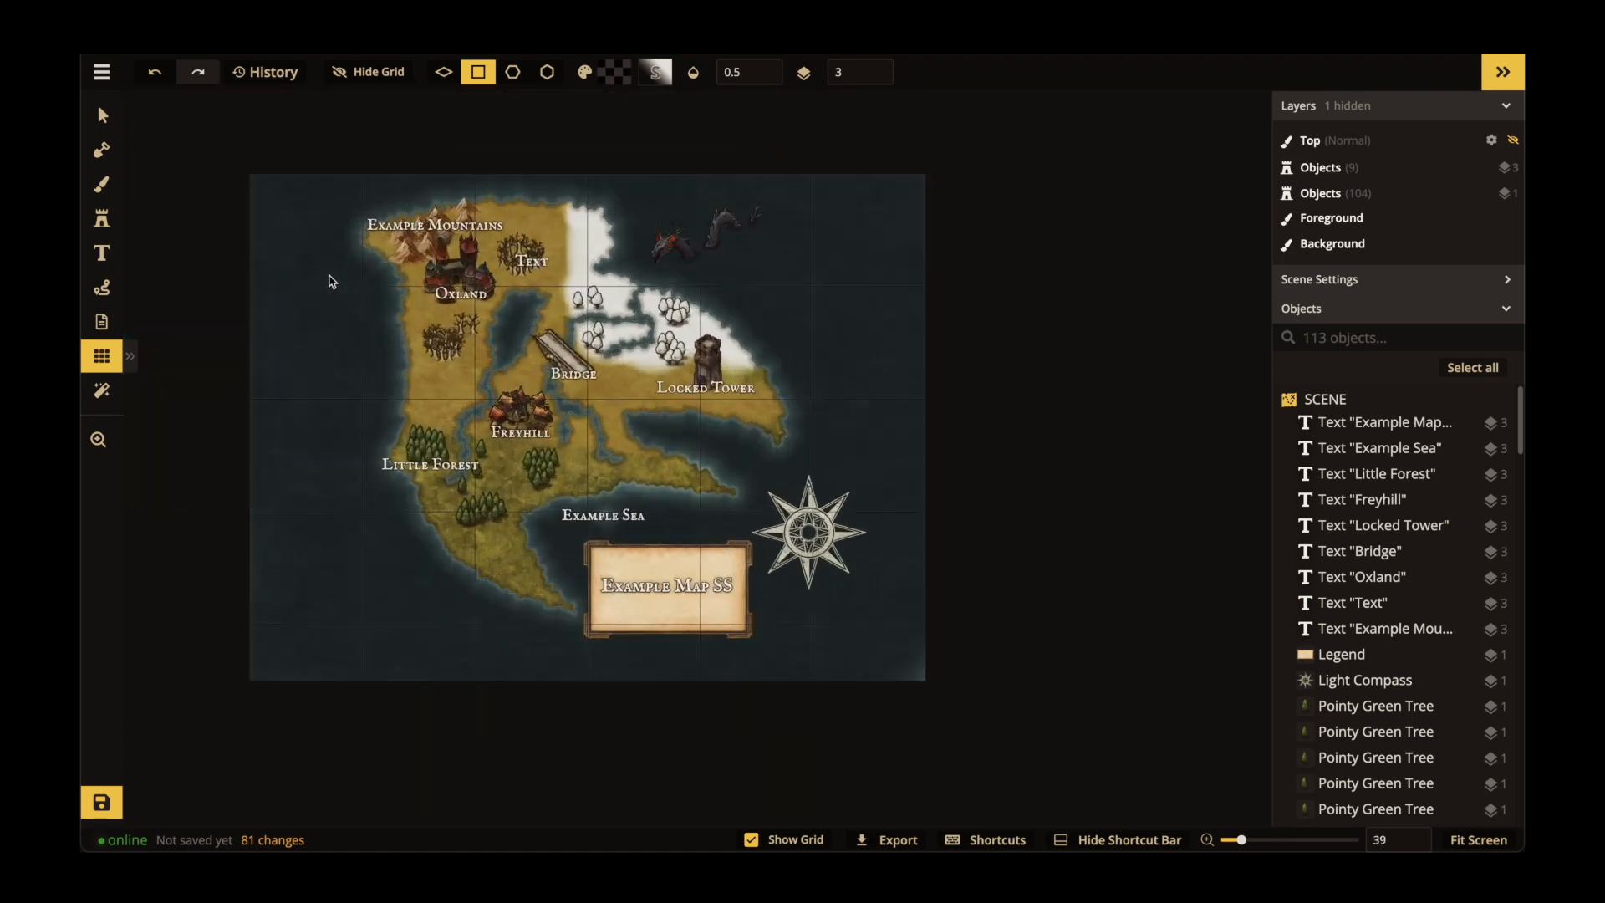
scroll(855, 368, down, 3)
Step: Export the map as an image in Standard mode at 2K, 2048 x 1536 px
click(101, 72)
click(211, 222)
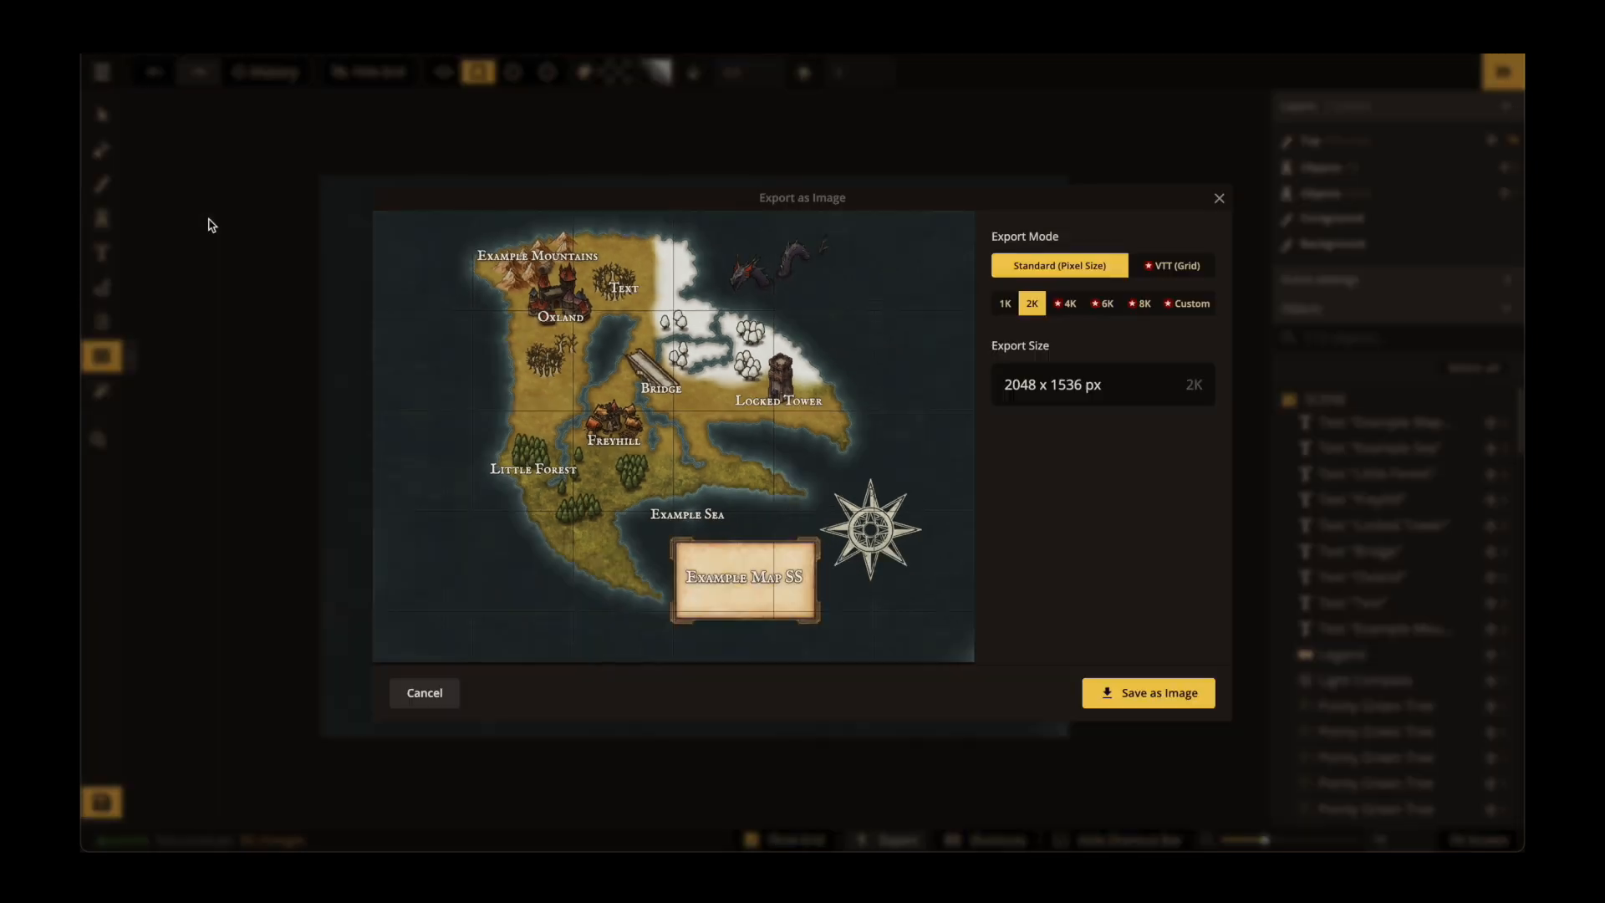
click(1152, 696)
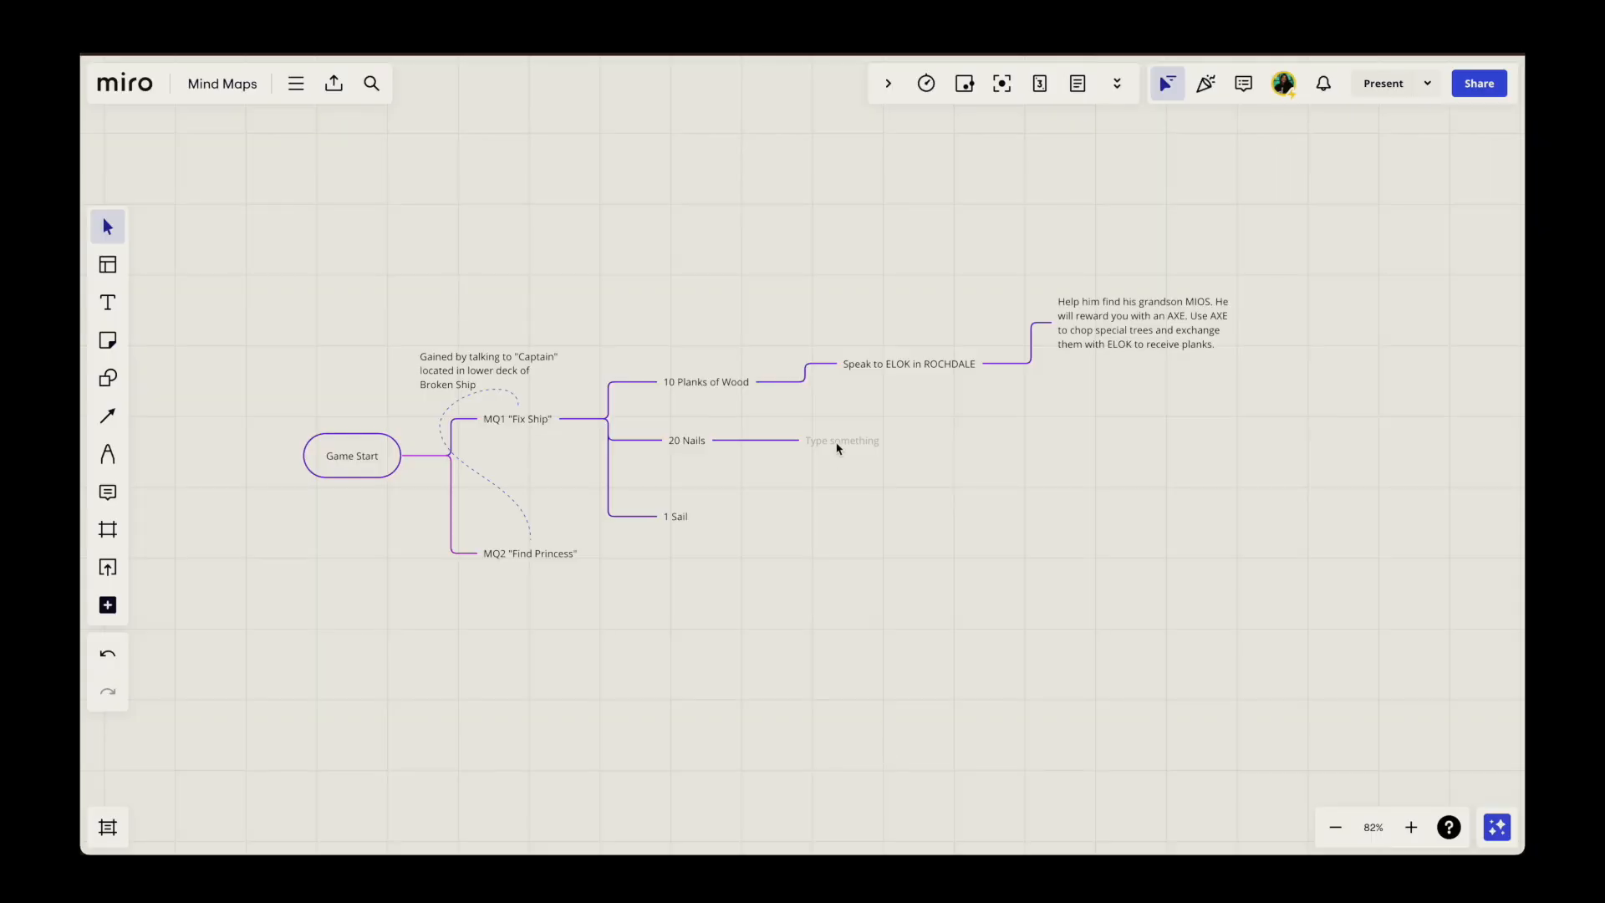
click(837, 449)
text(Speak to NETA NE of ROCHDALE.)
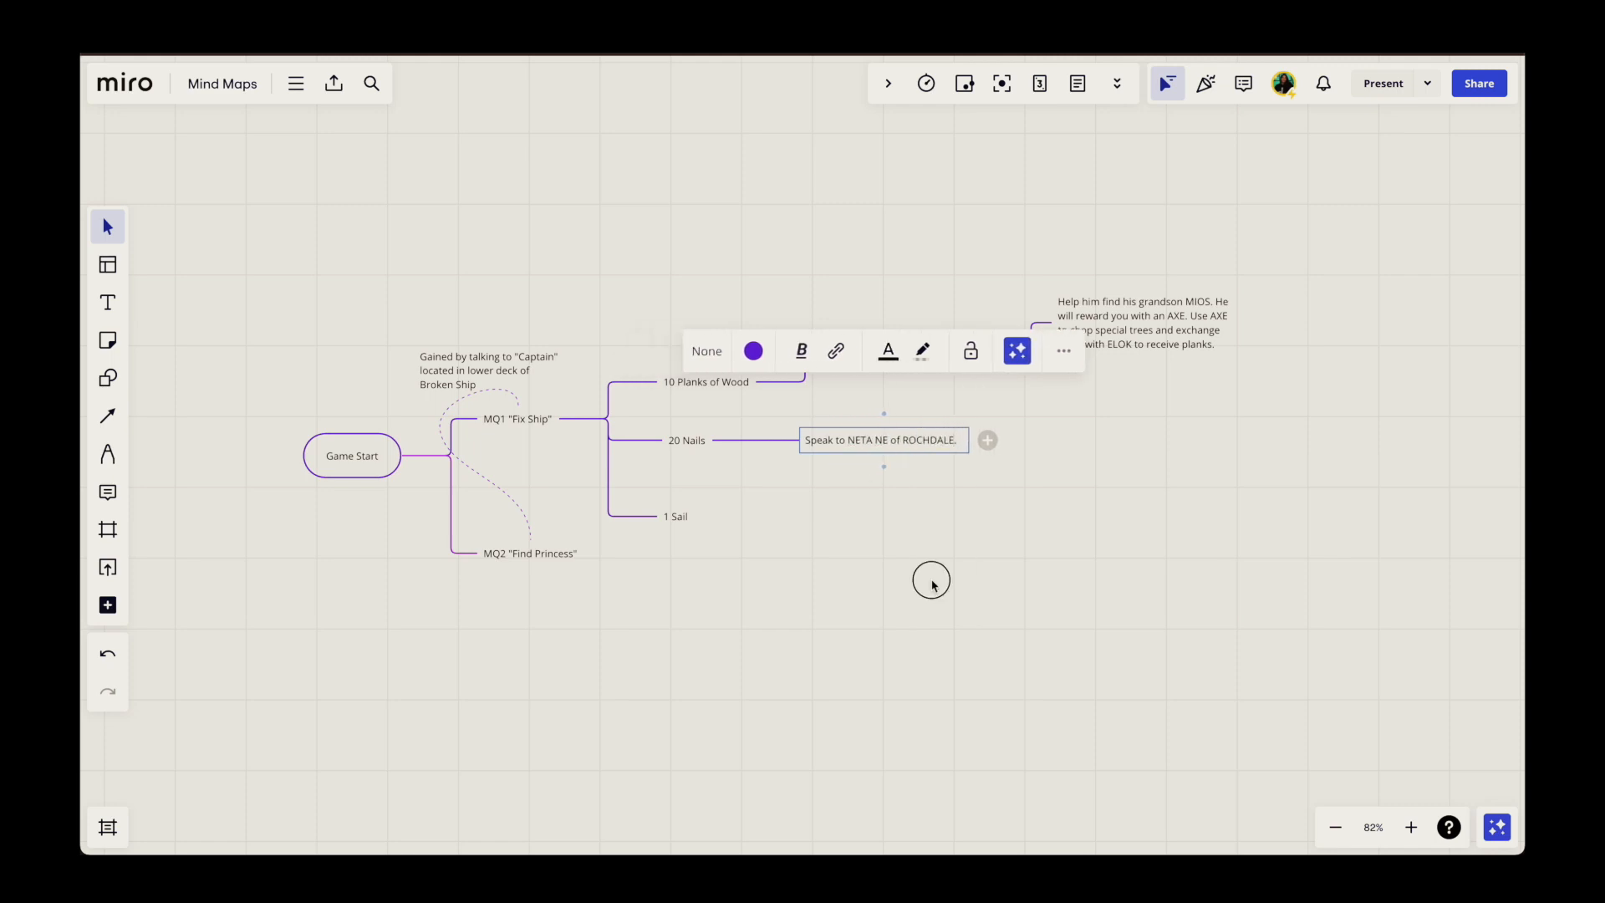
click(911, 364)
drag(910, 349, 845, 251)
click(882, 324)
text(This is so)
click(871, 240)
Step: Append "She will offer to sell you nails at a ridiculously high price." to the NETA node
double_click(953, 440)
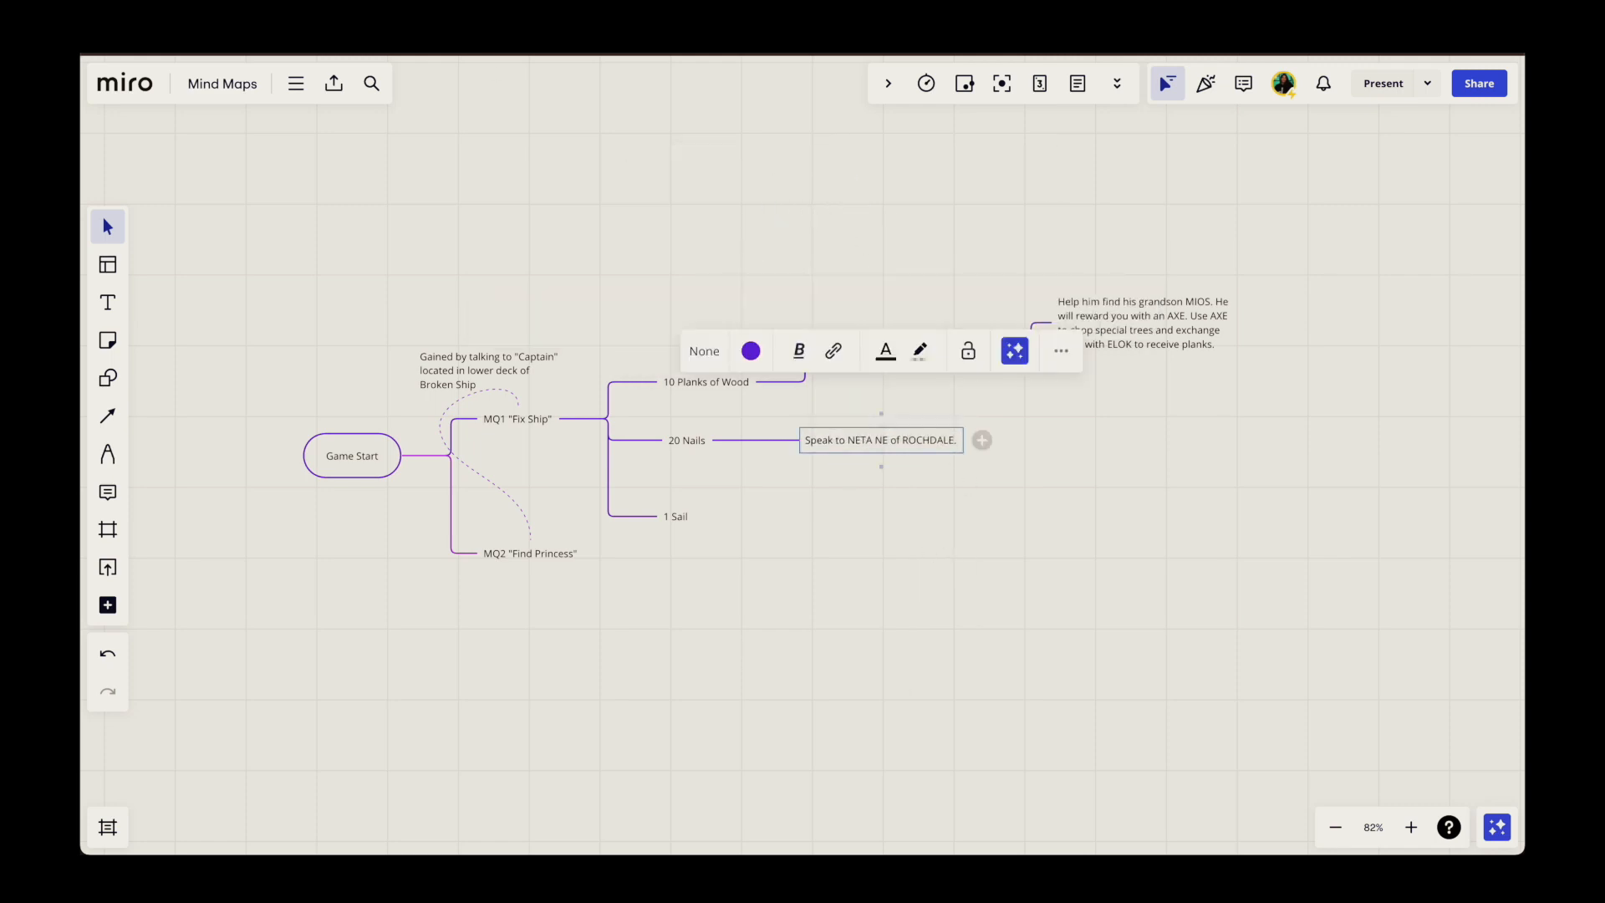
text(nails at a ridiculously high price.)
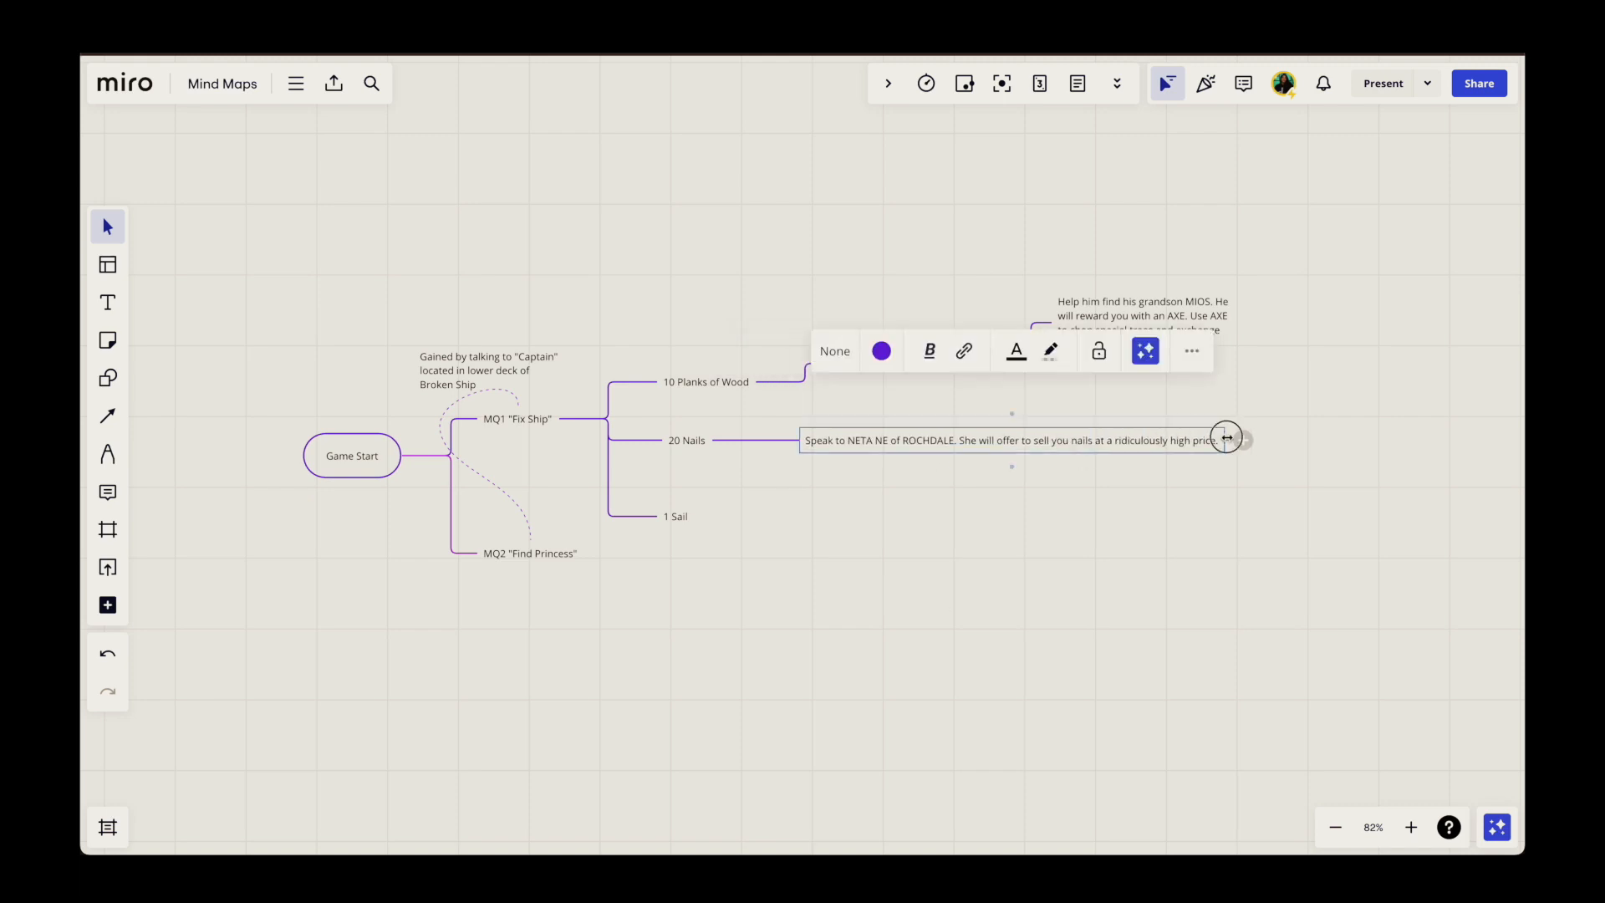
Step: Narrow the NETA node and append "She will give you a PICK-AXE. You can mine your own ore in the Southwold Mines."
click(1275, 443)
click(948, 472)
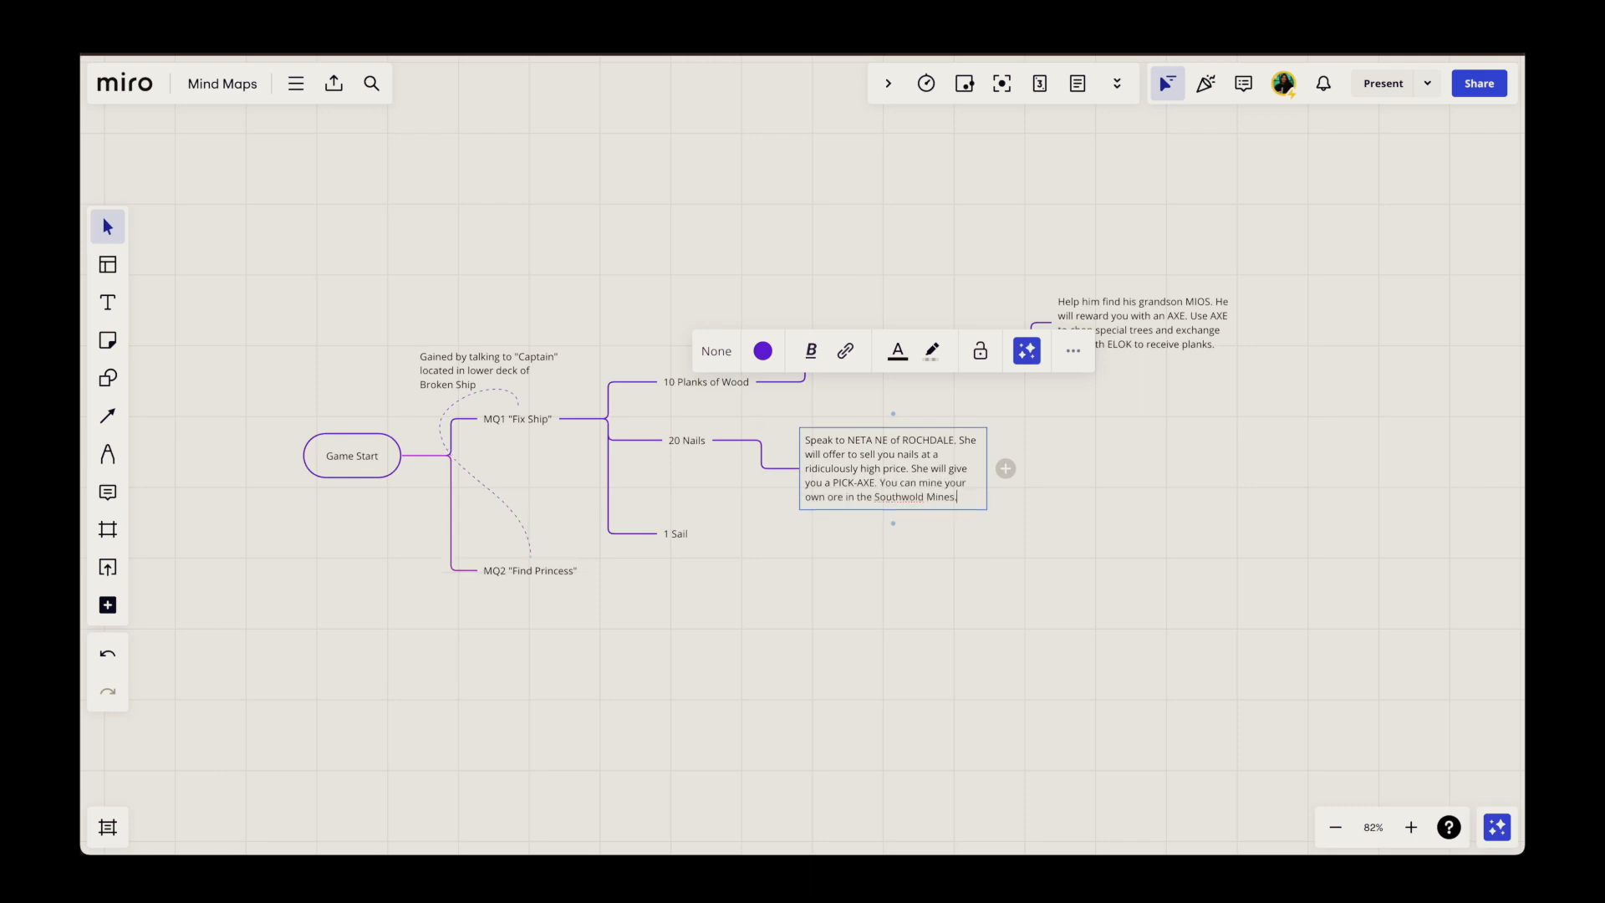
click(552, 277)
click(923, 495)
key(Escape)
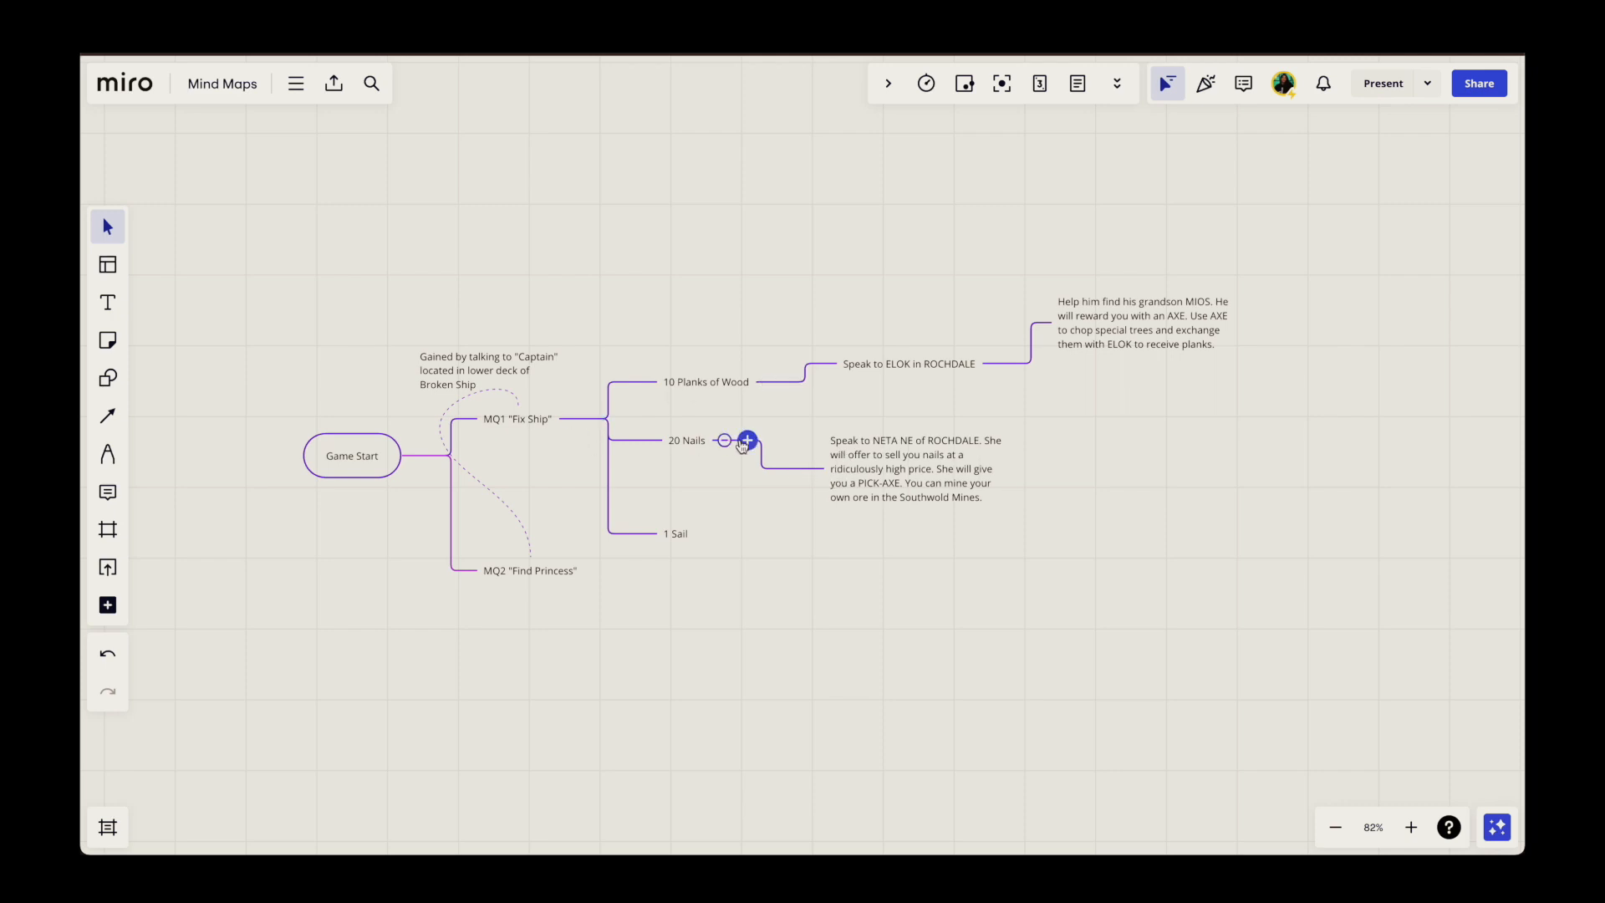
Step: Remove the mining sentence and add a child node "Use Pick-Axe to help the guards at Battle Bridge. They will give you a BRIDGE PASS in return."
drag(983, 498, 917, 485)
click(964, 453)
key(Tab)
text(Use Pick-Axe to help the guards at Battle Bridge. They will give you a BRIDGE PASS in return.)
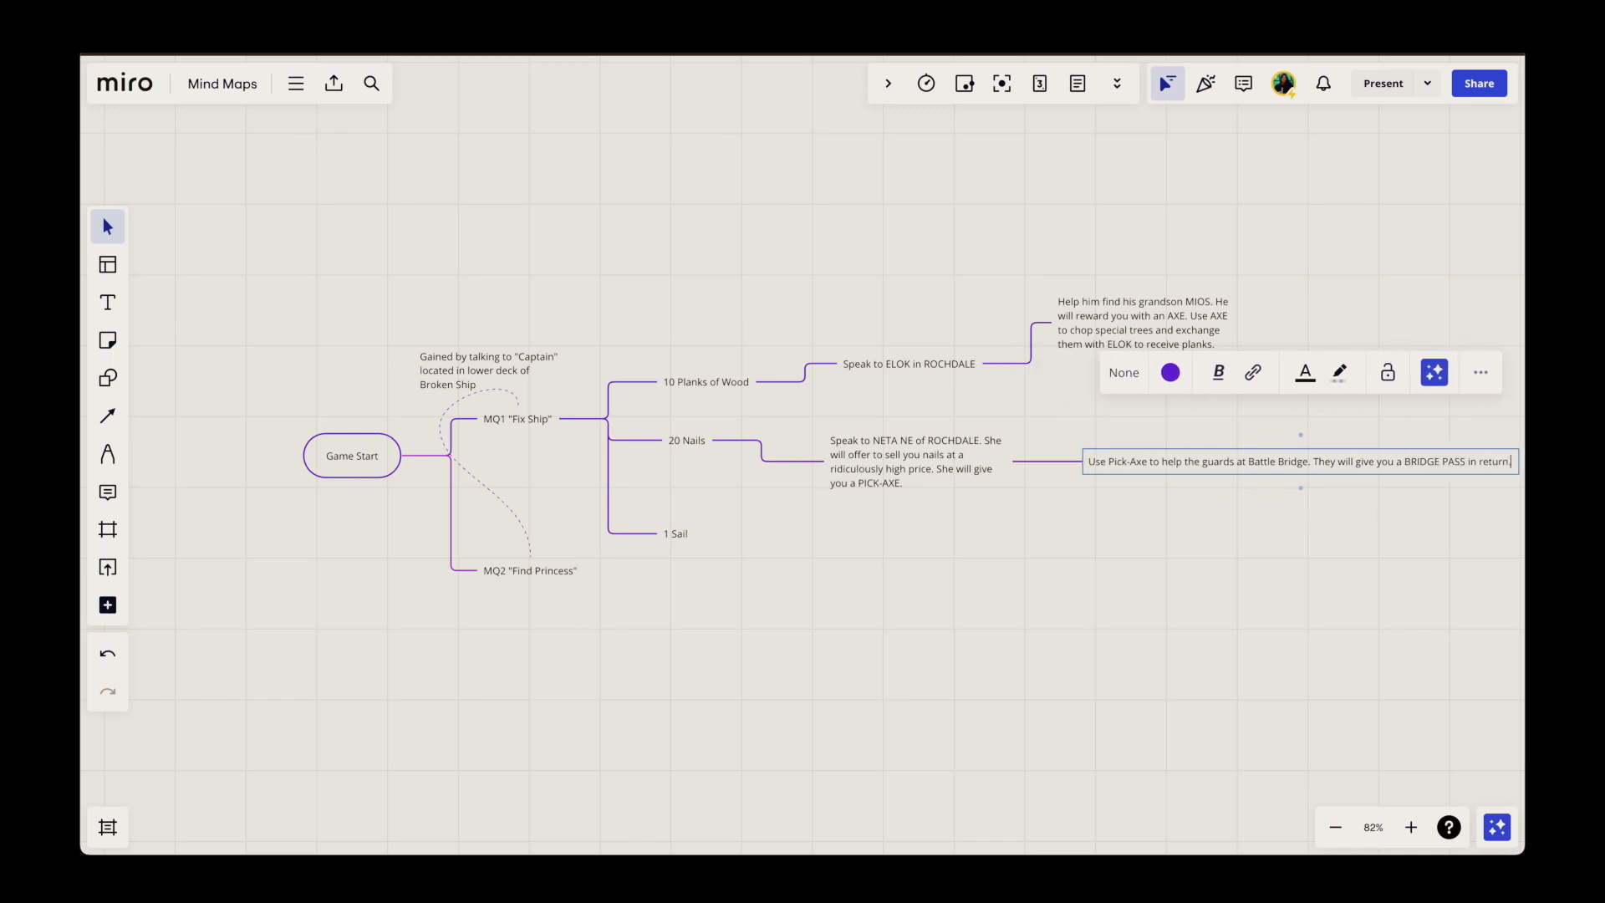
Step: Add the next child node reading "Go to the Southwold Mines. Mine ore and bring it back to Neta. Trade 10 ore for 20 nails."
key(Tab)
text(Go to the Southwold Mines)
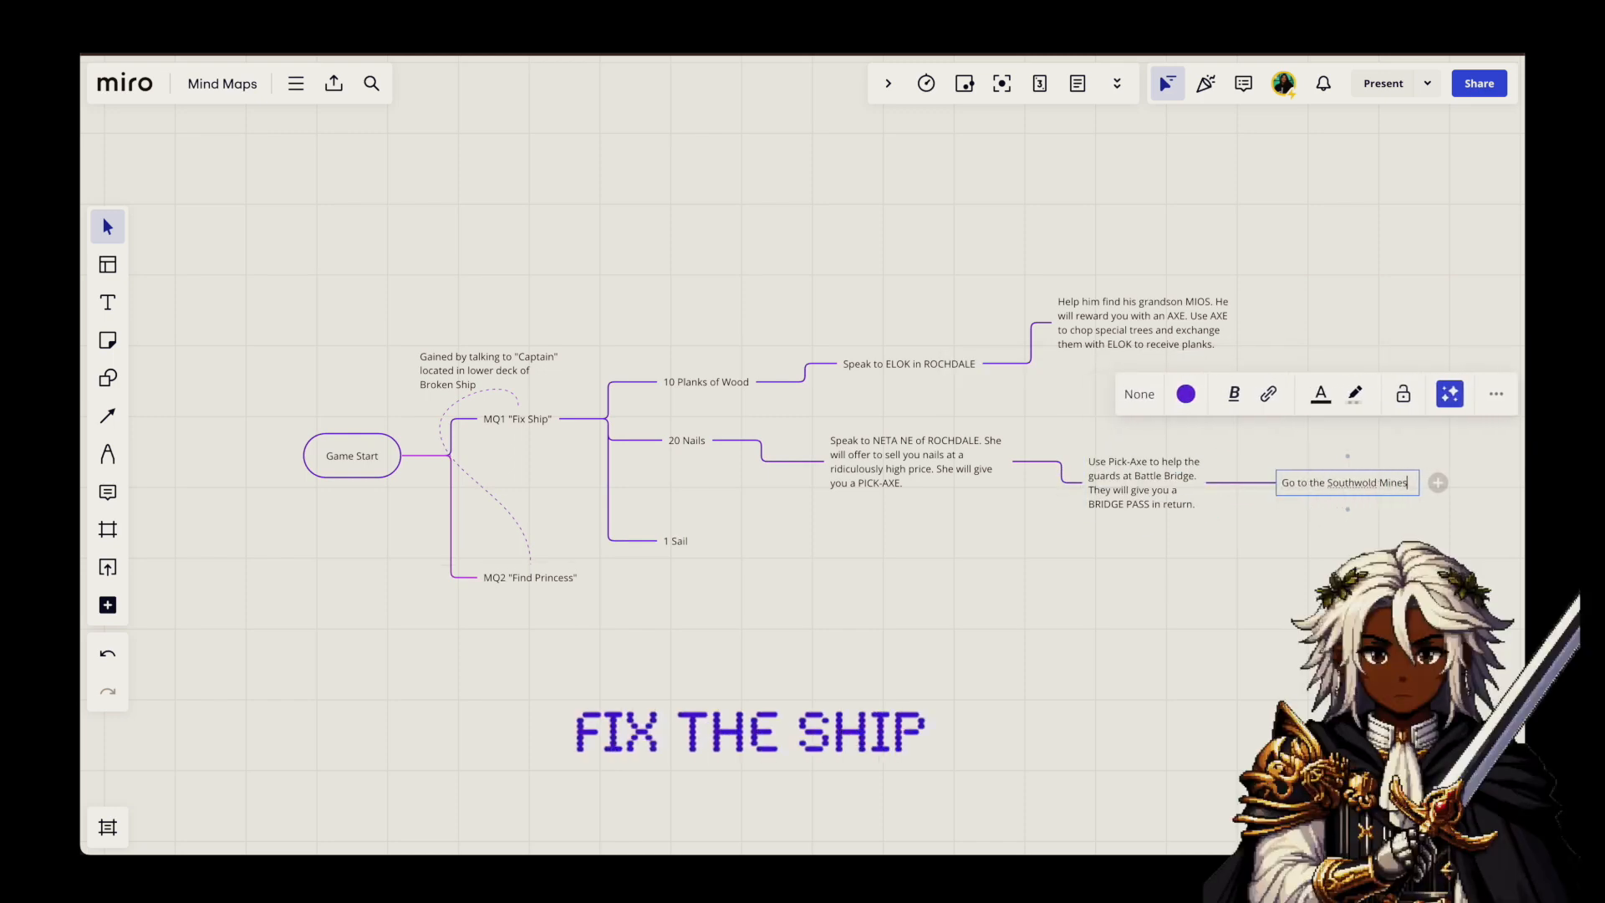
text(. Mine ore and bring it back to Neta. Trade 10 ore for 20 nails.)
key(Escape)
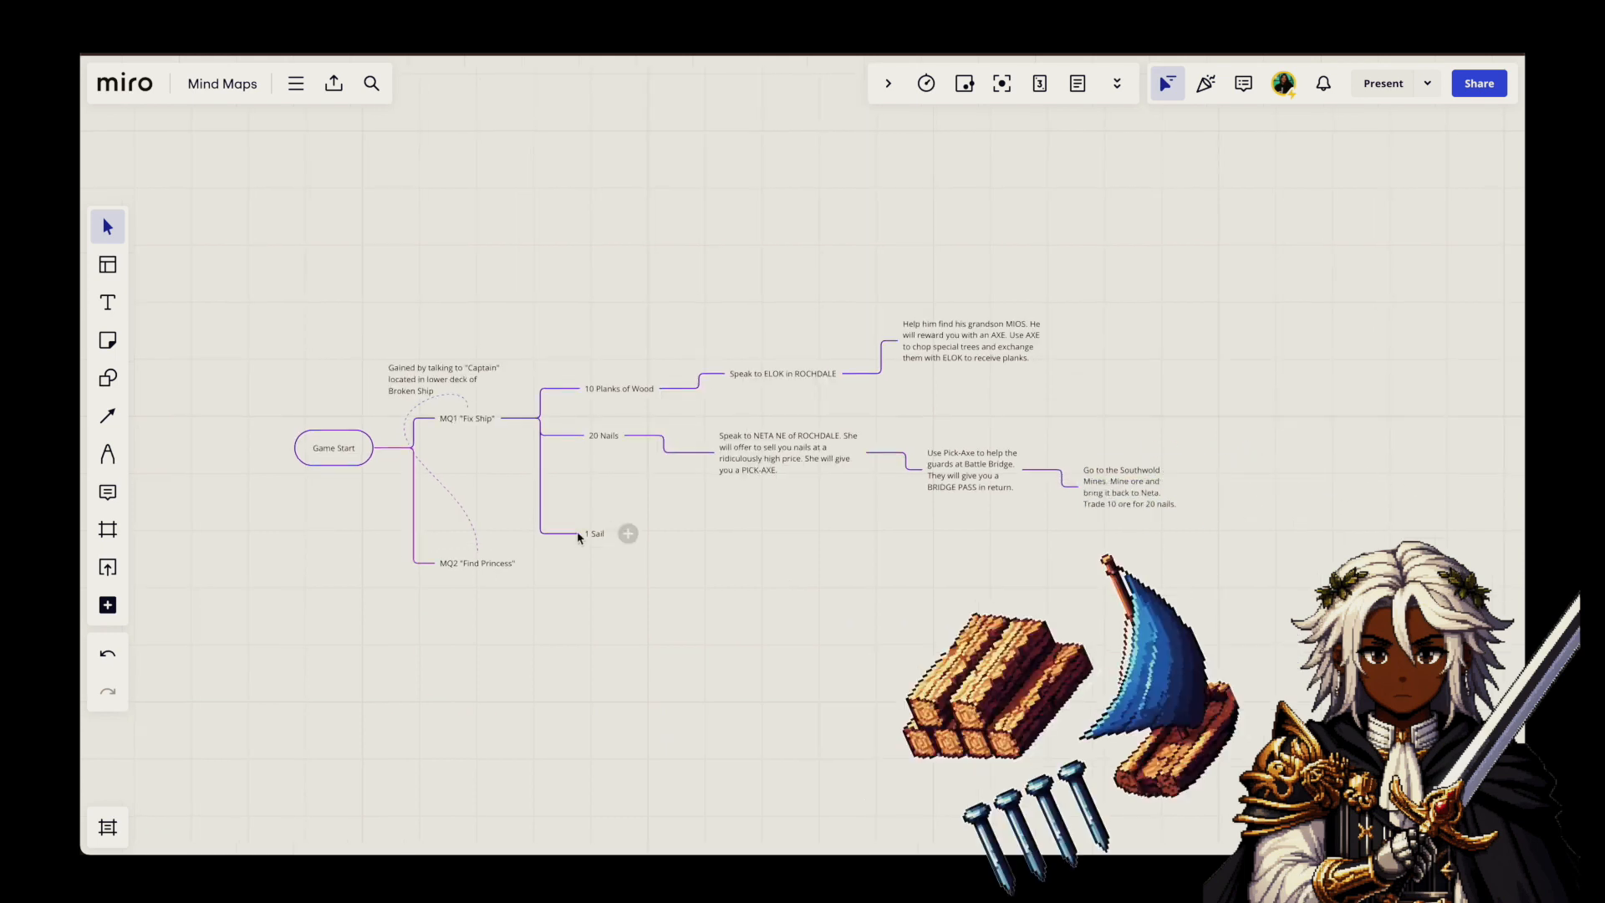